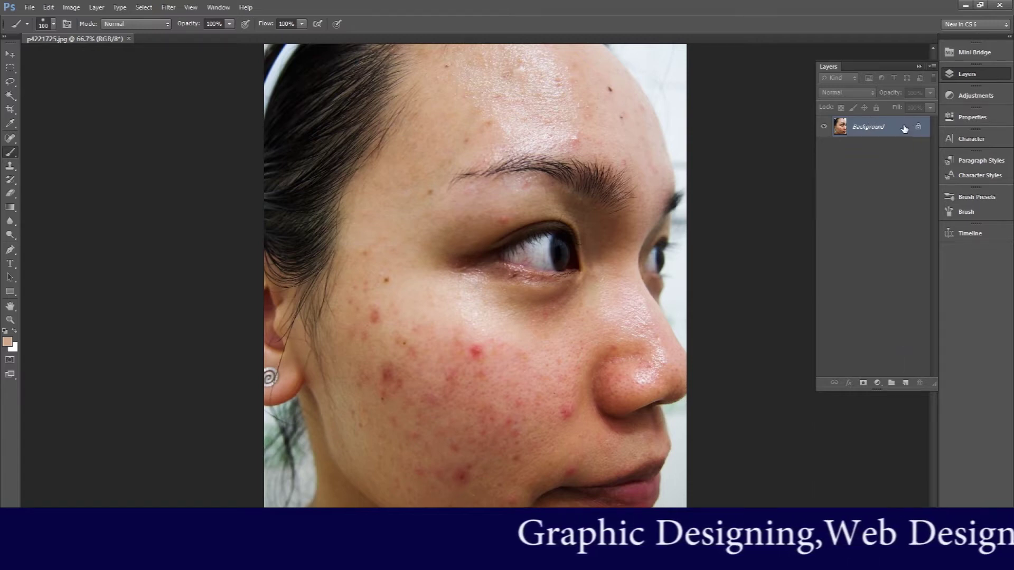
- Duplicate the Background layer, keeping the name 'Background copy'
{"action": "right_click", "coordinate": [883, 131]}
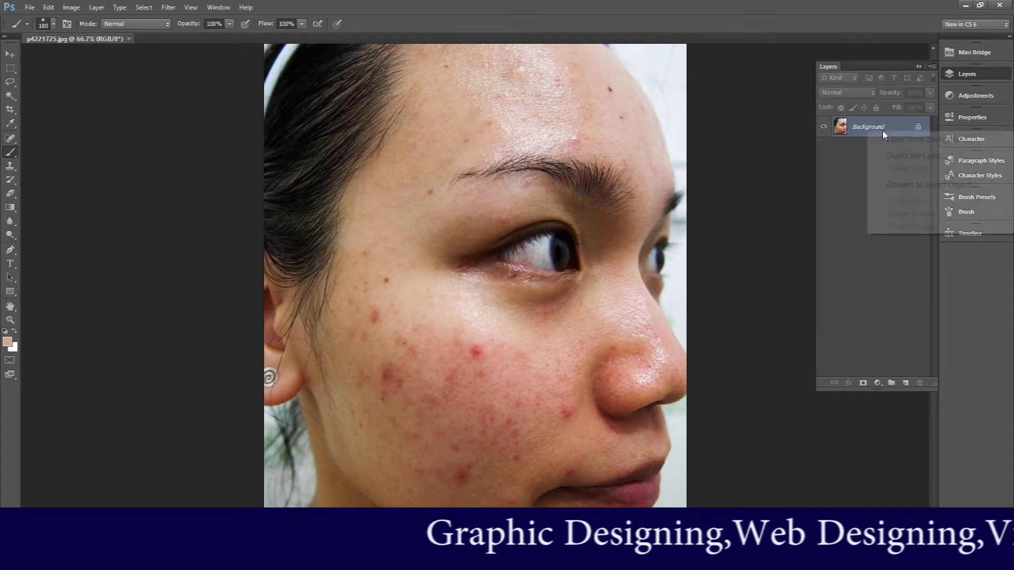
{"action": "left_click", "coordinate": [902, 159]}
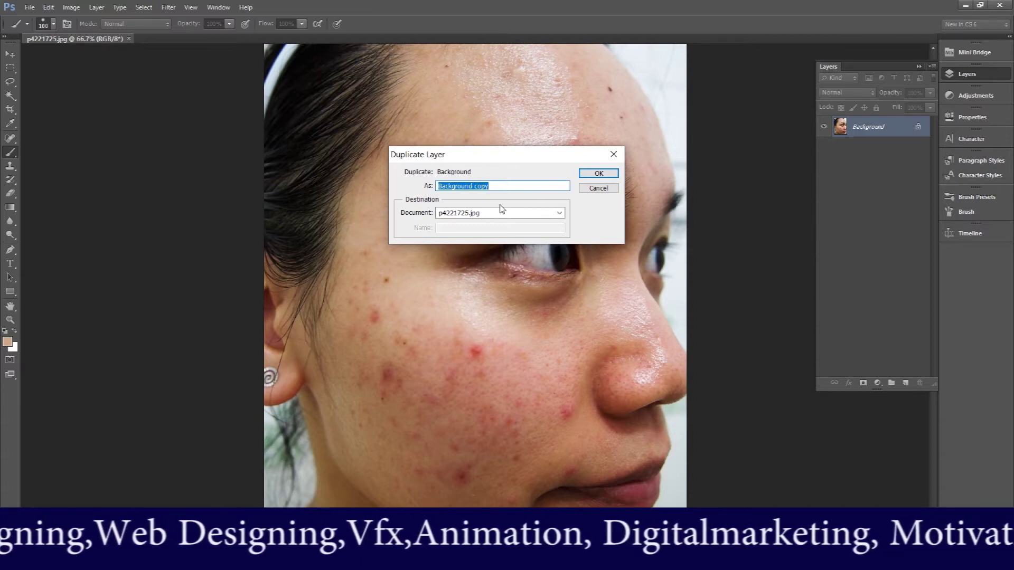
{"action": "left_click", "coordinate": [609, 174]}
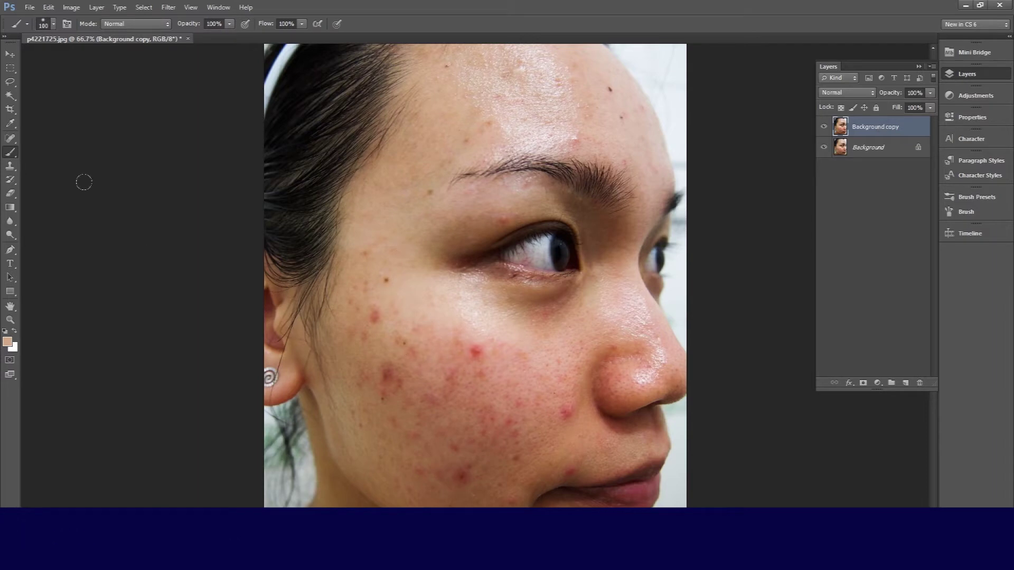
- Select the Spot Healing Brush and set its size to 142 px with about 43% hardness
{"action": "left_click", "coordinate": [10, 140]}
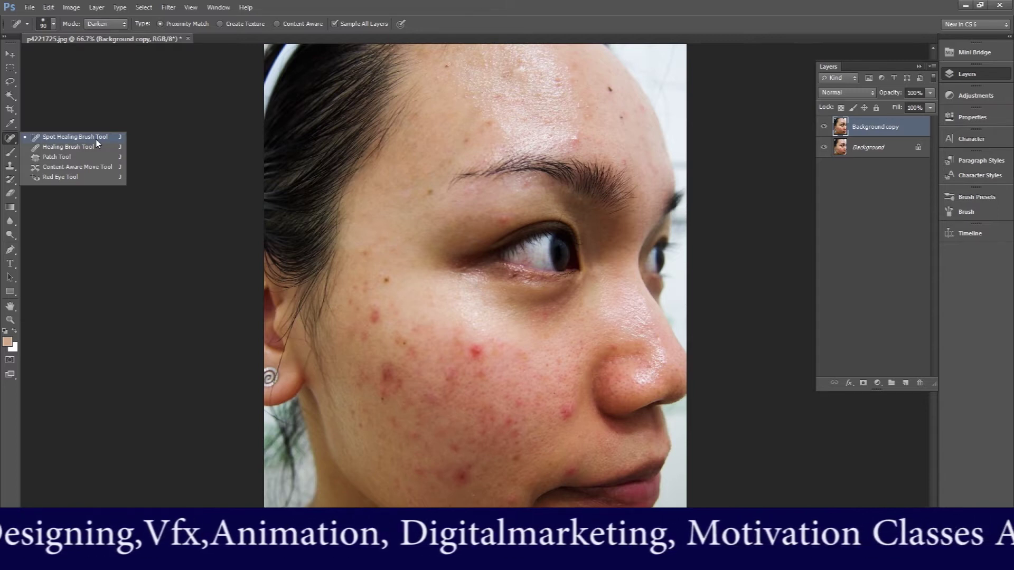
{"action": "left_click", "coordinate": [84, 137]}
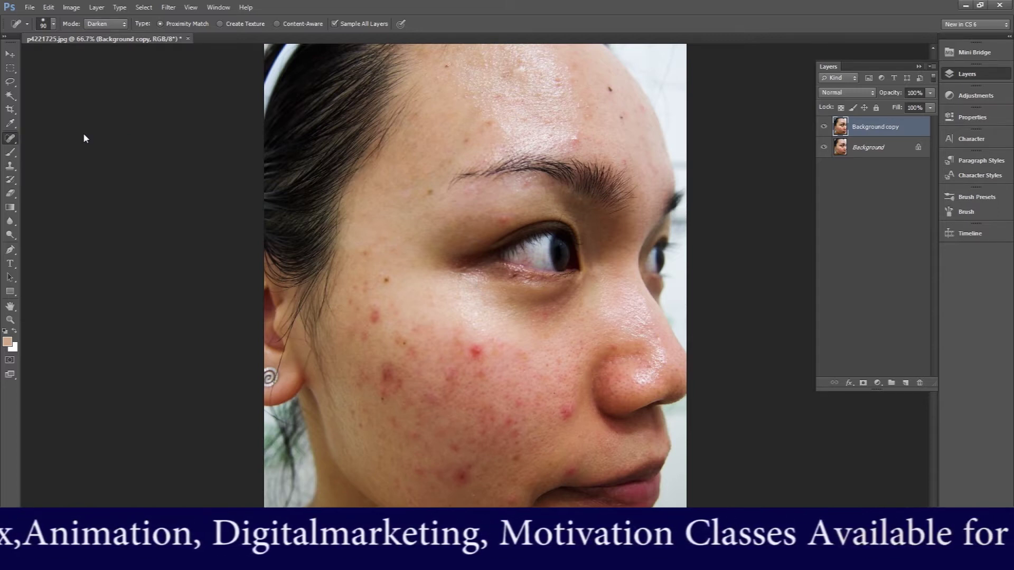
{"action": "left_click", "coordinate": [54, 24]}
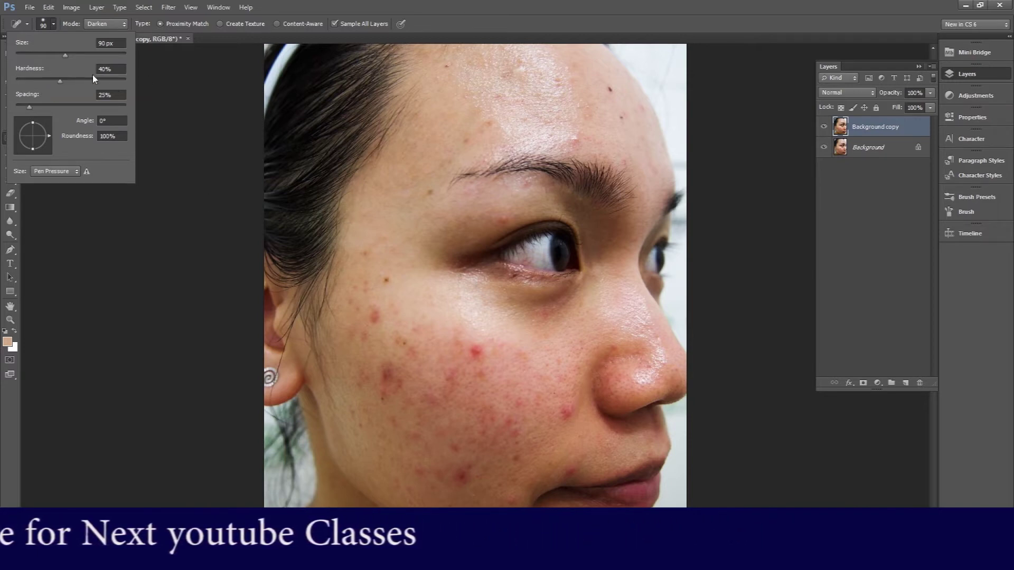
{"action": "left_click_drag", "start_coordinate": [62, 53], "coordinate": [82, 53]}
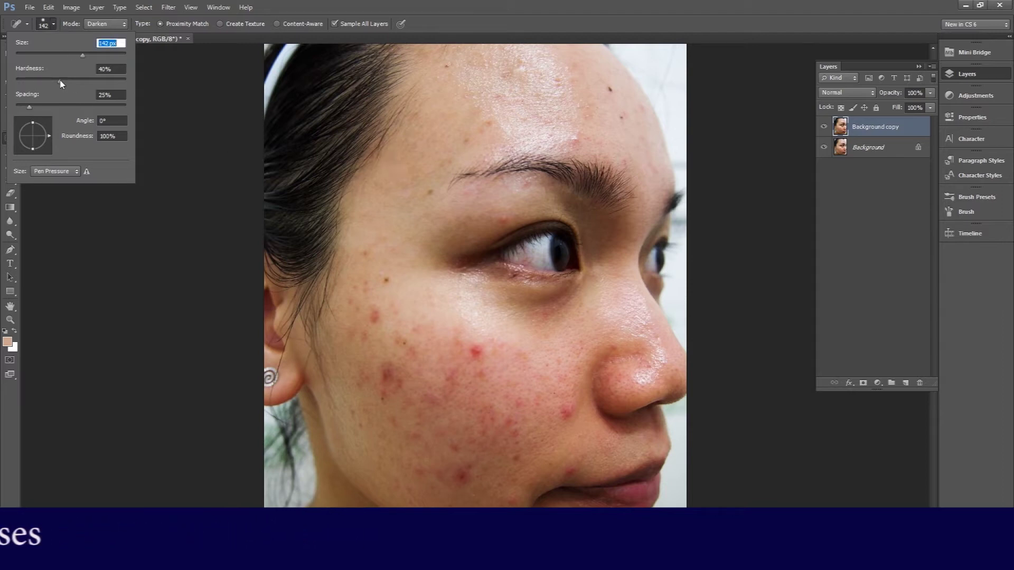
{"action": "left_click_drag", "start_coordinate": [60, 80], "coordinate": [15, 82]}
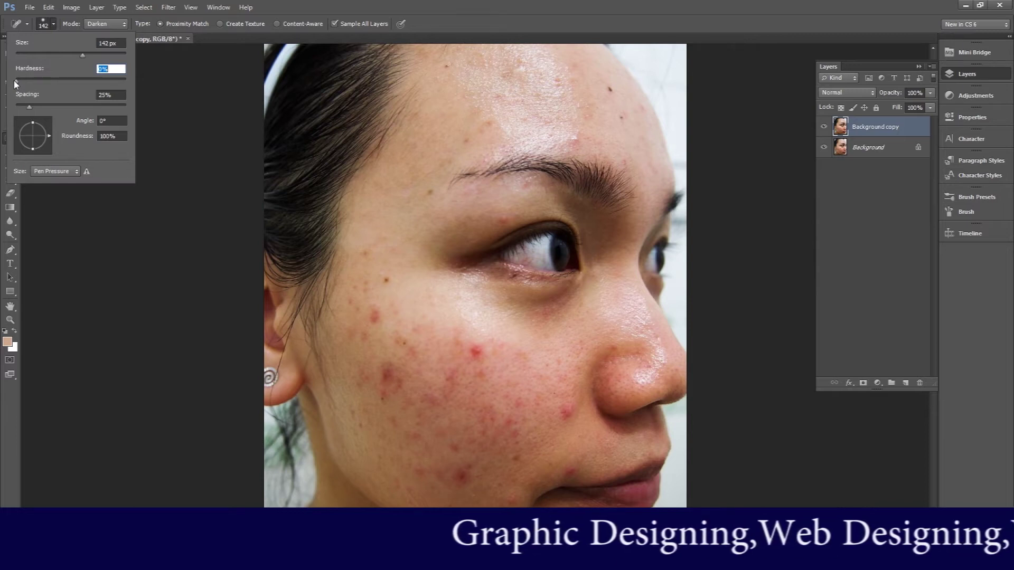
{"action": "left_click", "coordinate": [565, 135]}
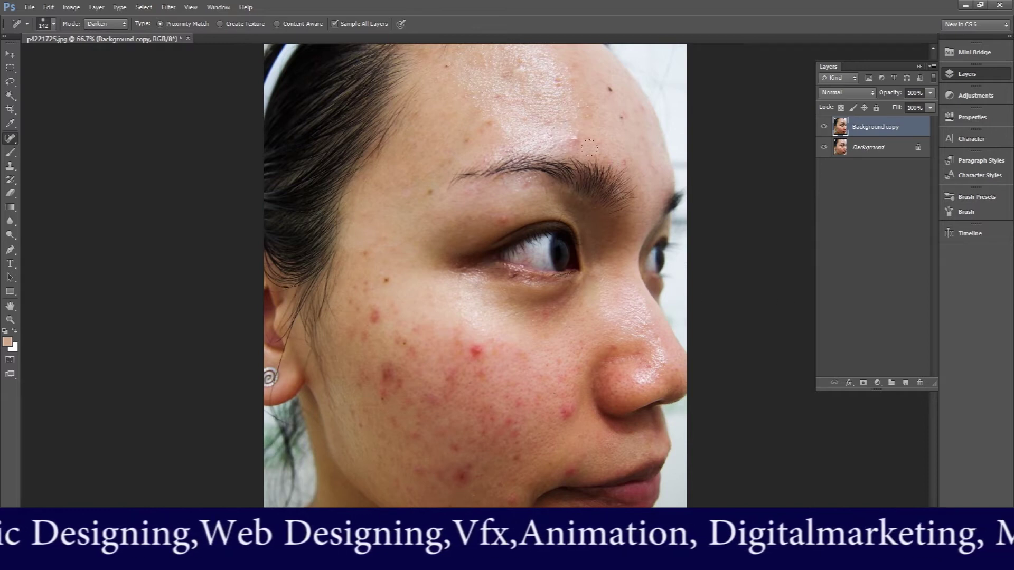
{"action": "left_click", "coordinate": [54, 24]}
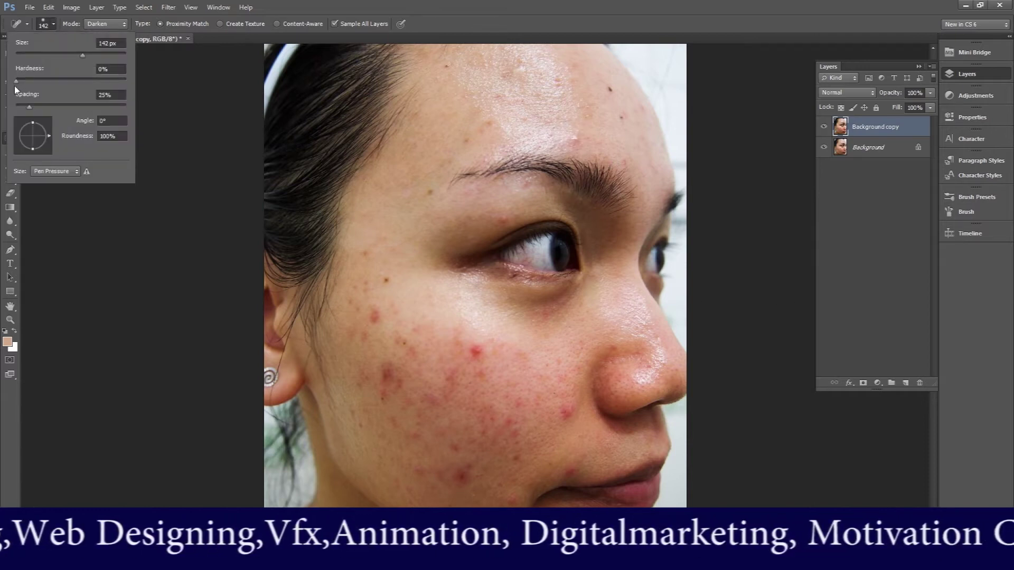
{"action": "left_click_drag", "start_coordinate": [16, 82], "coordinate": [82, 93]}
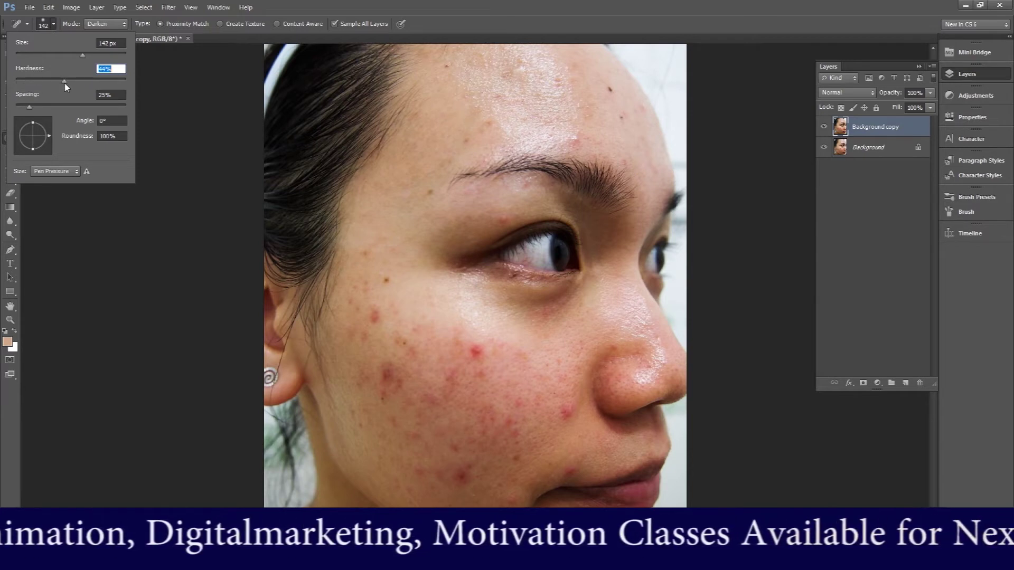
{"action": "left_click_drag", "start_coordinate": [74, 99], "coordinate": [62, 99]}
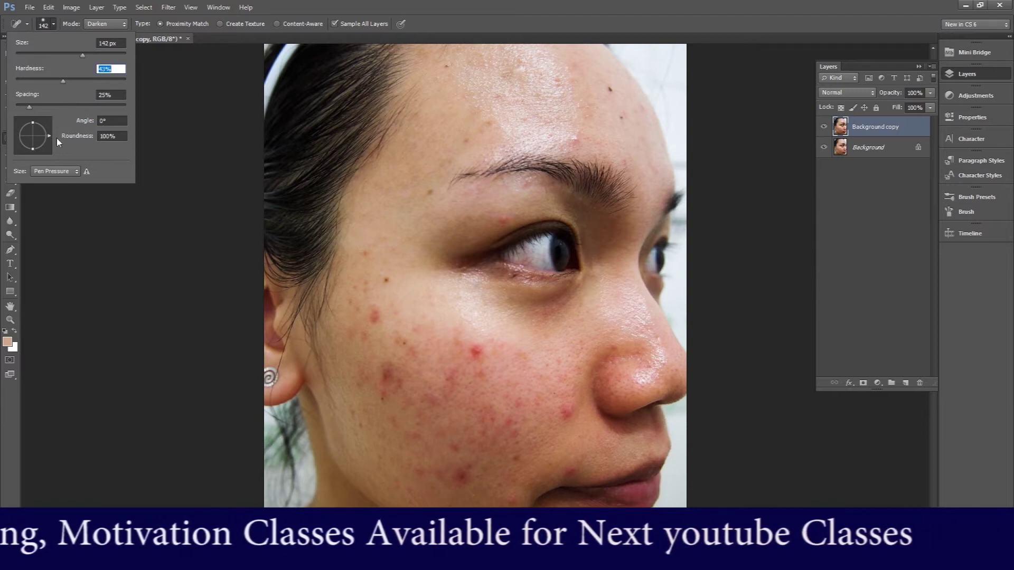
{"action": "left_click", "coordinate": [511, 9]}
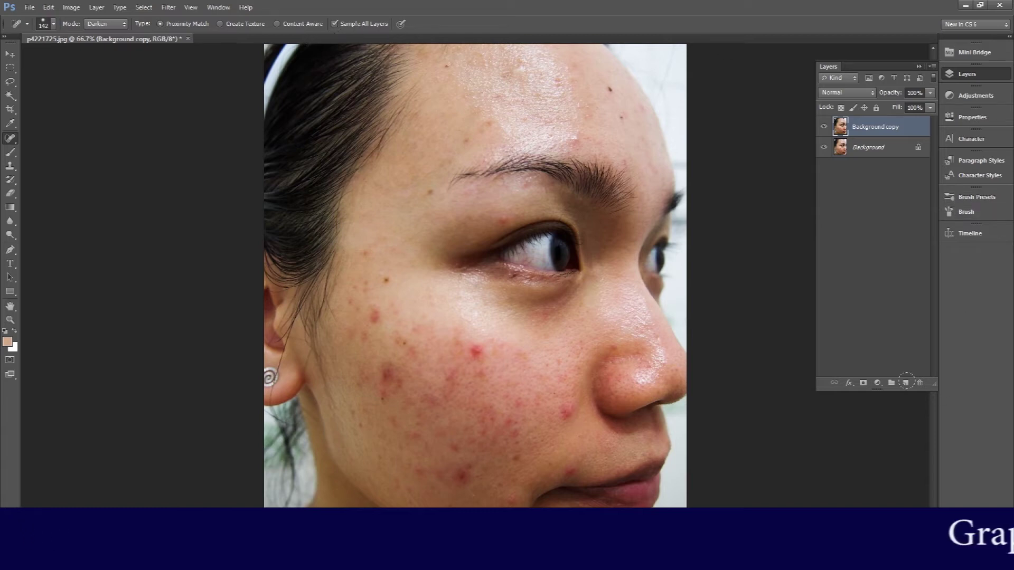
- Add an empty Layer 1, set the healing mode to Screen, and heal a forehead spot
{"action": "left_click", "coordinate": [906, 383]}
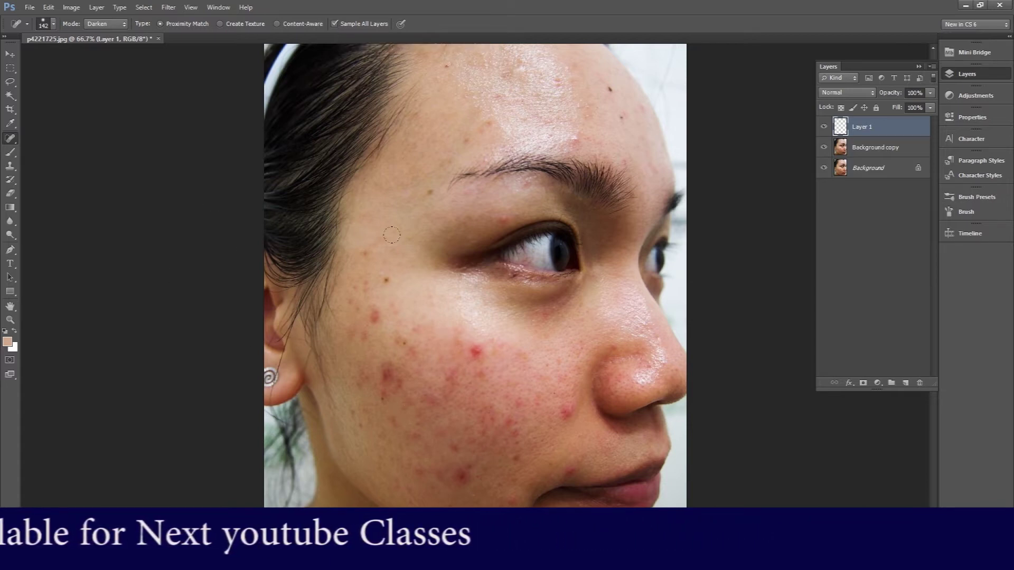
{"action": "left_click", "coordinate": [104, 23]}
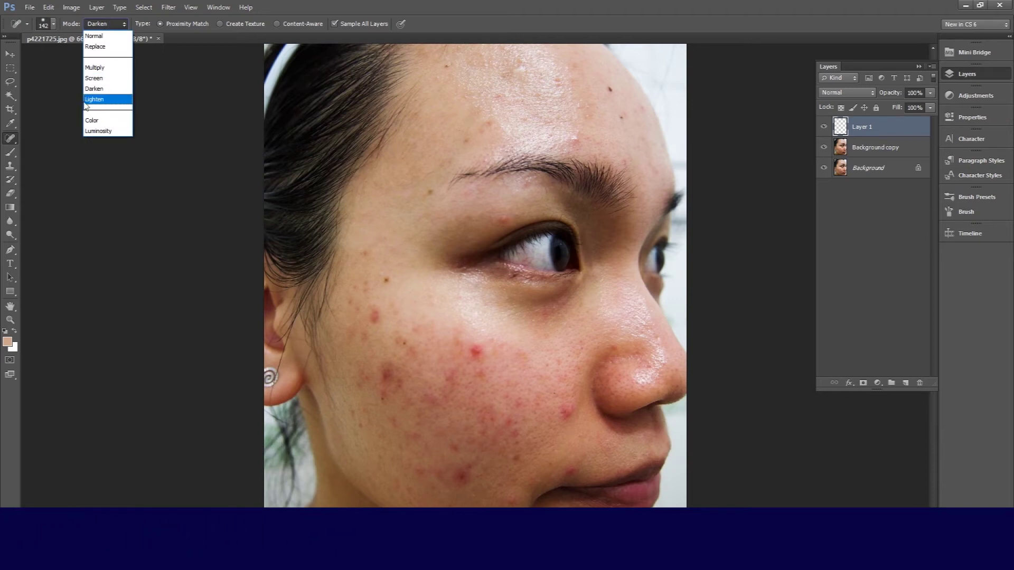
{"action": "left_click", "coordinate": [94, 78]}
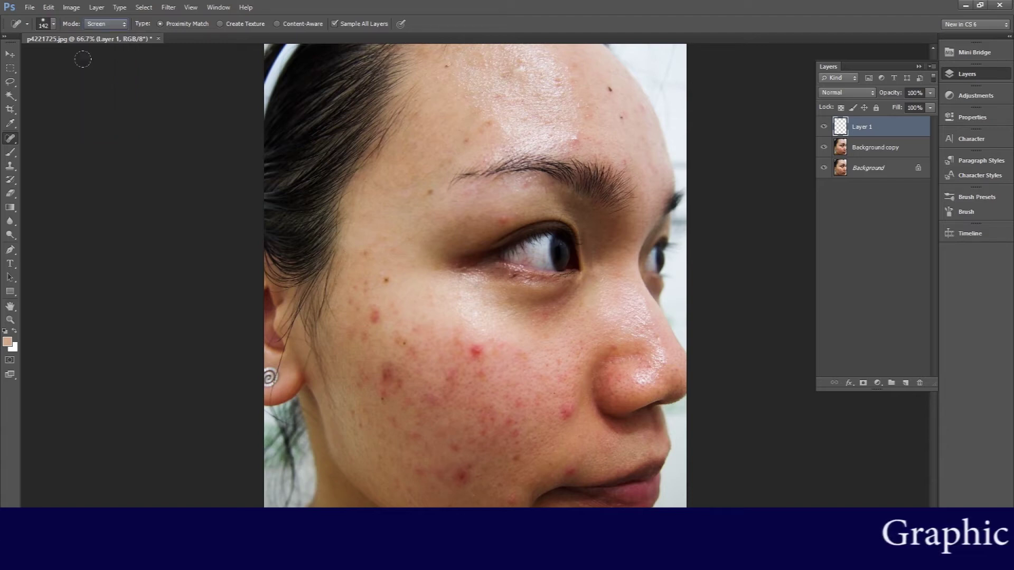
{"action": "left_click", "coordinate": [487, 121]}
- Heal the forehead spots and the acne across the temple and cheek on Layer 1
{"action": "left_click", "coordinate": [467, 131]}
{"action": "mouse_move", "coordinate": [438, 175]}
{"action": "left_mouse_down"}
{"action": "mouse_move", "coordinate": [372, 245]}
{"action": "mouse_move", "coordinate": [418, 354]}
{"action": "mouse_move", "coordinate": [473, 372]}
{"action": "mouse_move", "coordinate": [554, 422]}
{"action": "mouse_move", "coordinate": [485, 417]}
{"action": "left_mouse_up"}
{"action": "left_click_drag", "start_coordinate": [441, 341], "coordinate": [496, 396]}
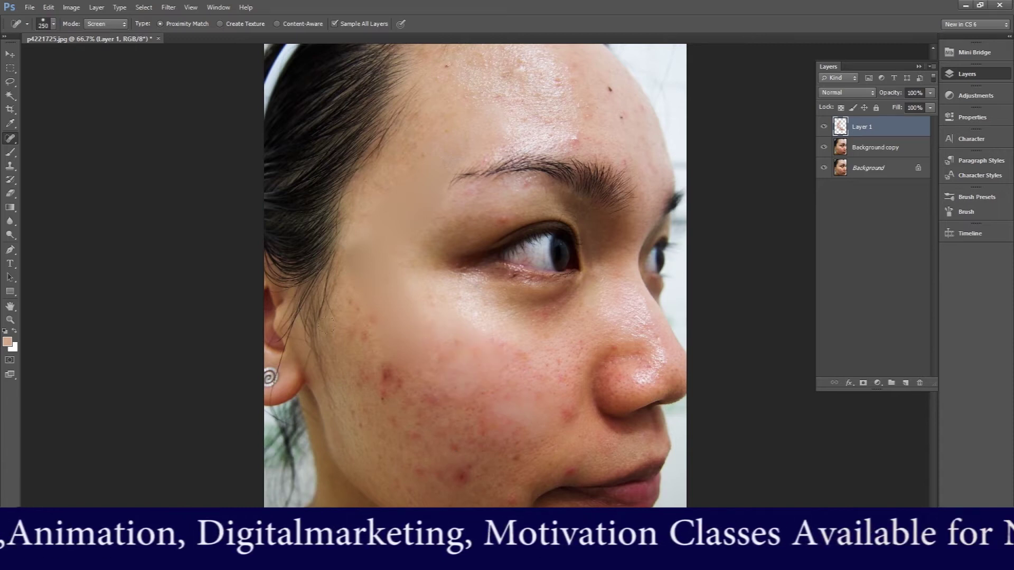
{"action": "mouse_move", "coordinate": [362, 346]}
{"action": "left_mouse_down"}
{"action": "mouse_move", "coordinate": [406, 459]}
{"action": "mouse_move", "coordinate": [409, 383]}
{"action": "left_mouse_up"}
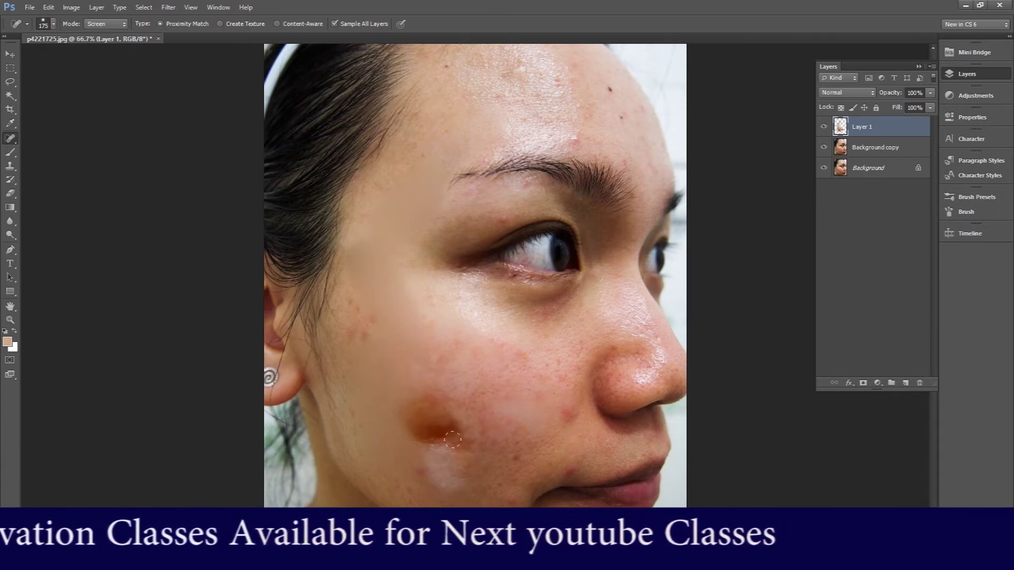
{"action": "left_click", "coordinate": [108, 25]}
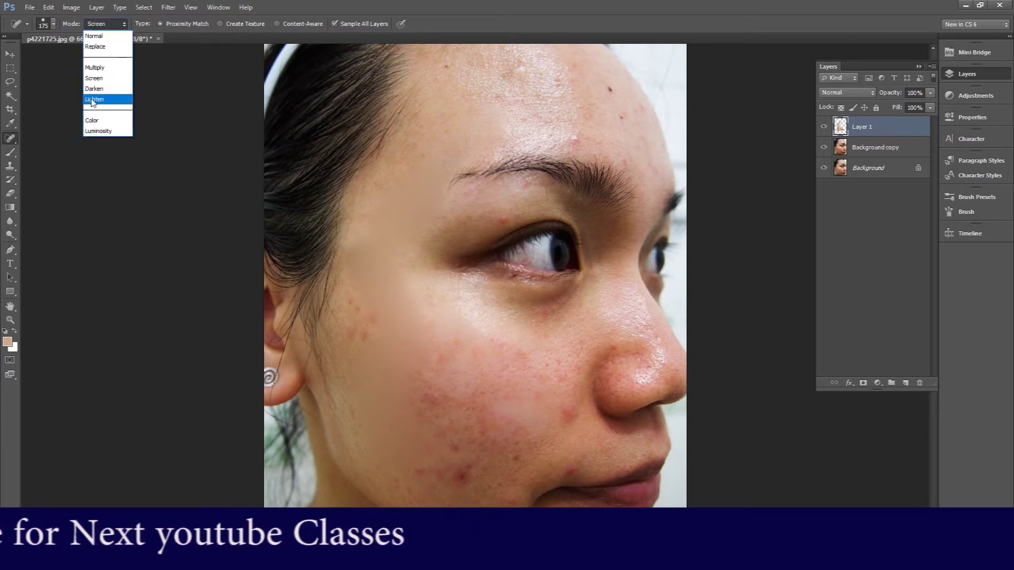
- Switch healing to Lighten mode and smooth the lower cheek, cheek and under-eye acne
{"action": "left_click", "coordinate": [93, 100]}
{"action": "left_click", "coordinate": [452, 470]}
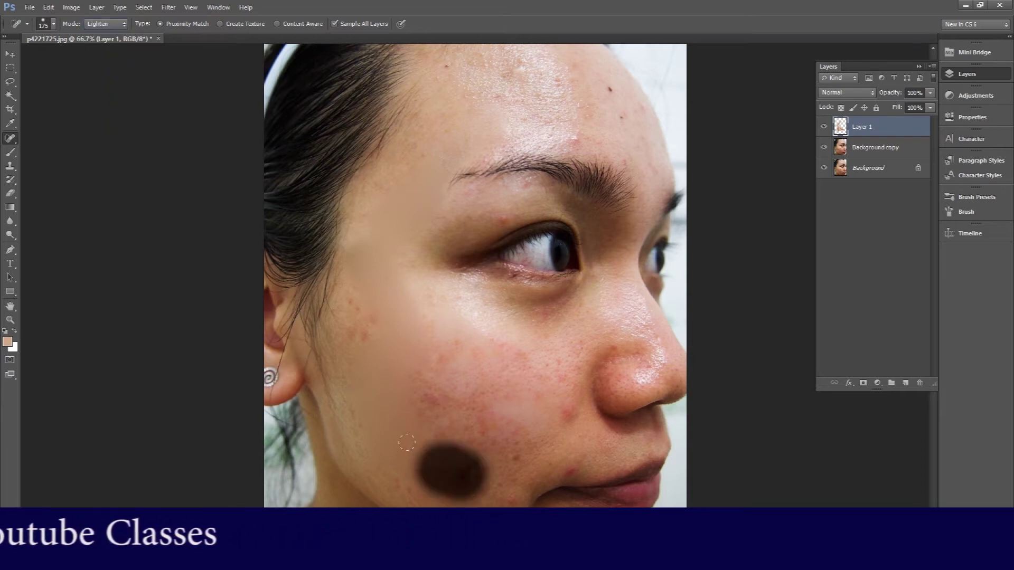
{"action": "left_click", "coordinate": [493, 474]}
{"action": "mouse_move", "coordinate": [481, 442]}
{"action": "left_mouse_down"}
{"action": "mouse_move", "coordinate": [538, 446]}
{"action": "mouse_move", "coordinate": [408, 380]}
{"action": "left_mouse_up"}
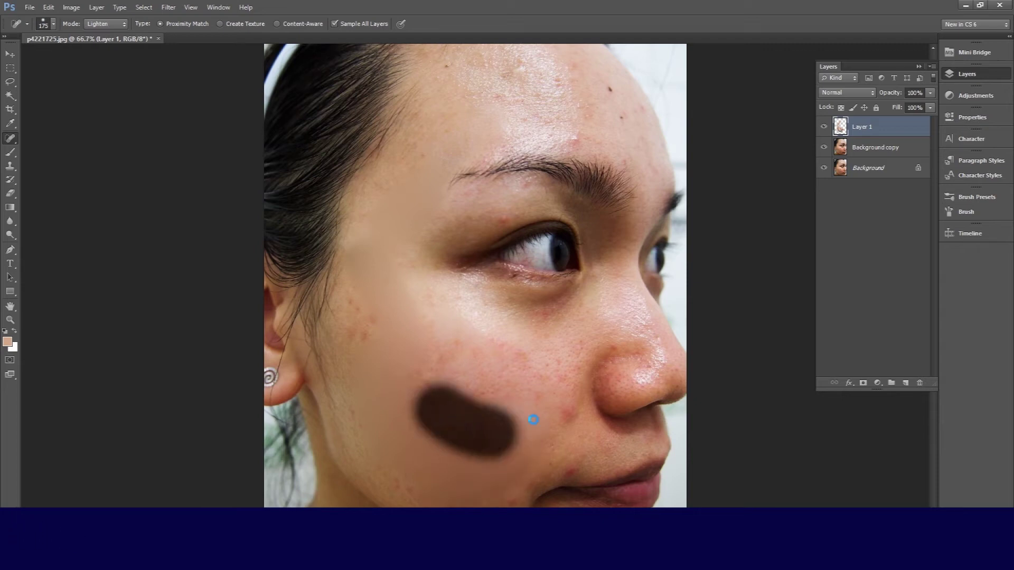
{"action": "mouse_move", "coordinate": [563, 414]}
{"action": "left_mouse_down"}
{"action": "mouse_move", "coordinate": [538, 363]}
{"action": "mouse_move", "coordinate": [417, 372]}
{"action": "left_mouse_up"}
{"action": "left_click", "coordinate": [558, 374]}
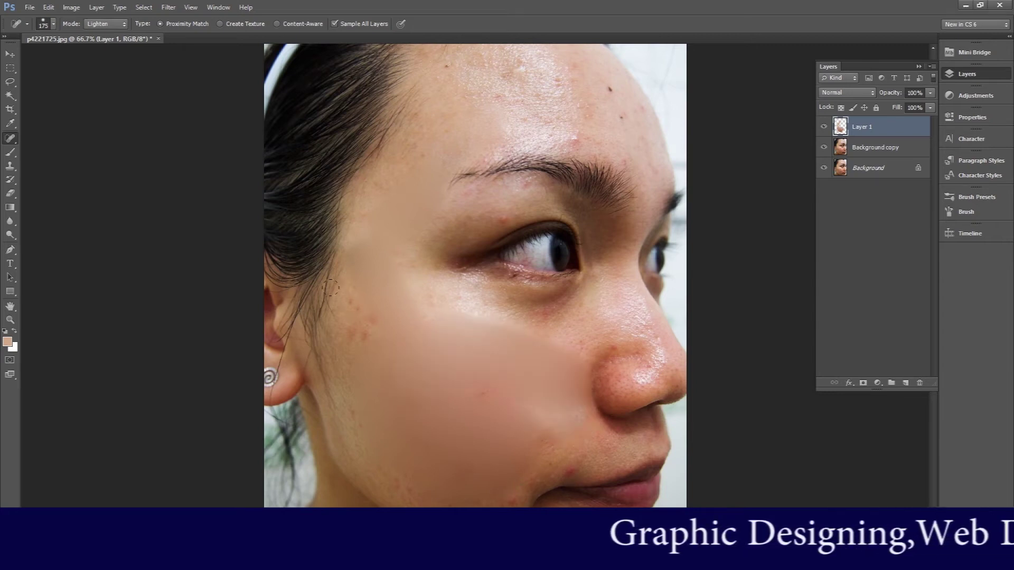
{"action": "left_click_drag", "start_coordinate": [352, 312], "coordinate": [367, 368]}
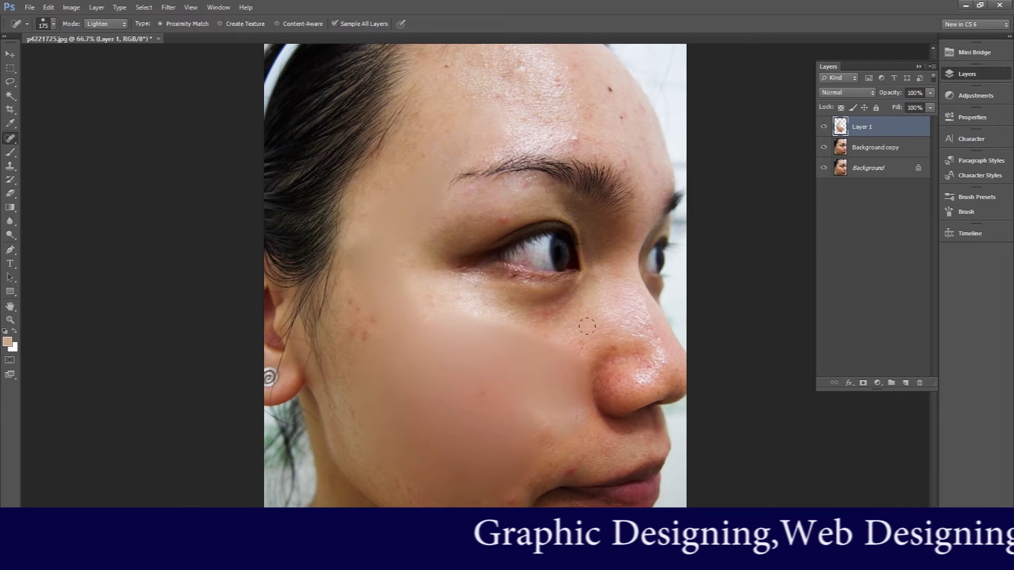
{"action": "left_click_drag", "start_coordinate": [590, 309], "coordinate": [496, 297]}
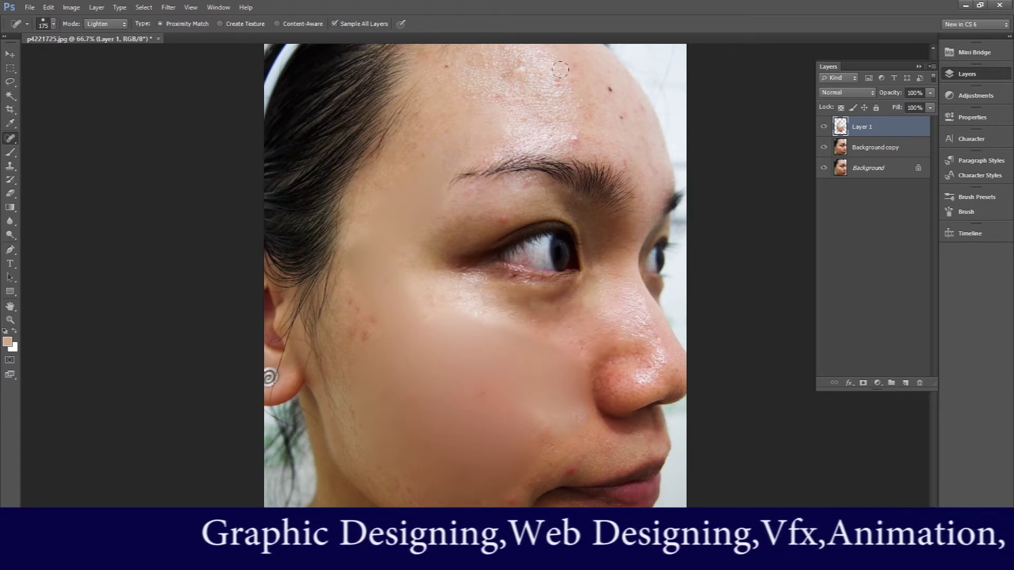
- Heal the blemishes scattered across the forehead
{"action": "left_click_drag", "start_coordinate": [556, 101], "coordinate": [606, 101]}
{"action": "left_click", "coordinate": [623, 105]}
{"action": "left_click", "coordinate": [610, 97]}
{"action": "left_click", "coordinate": [549, 85]}
{"action": "left_click_drag", "start_coordinate": [526, 97], "coordinate": [484, 71]}
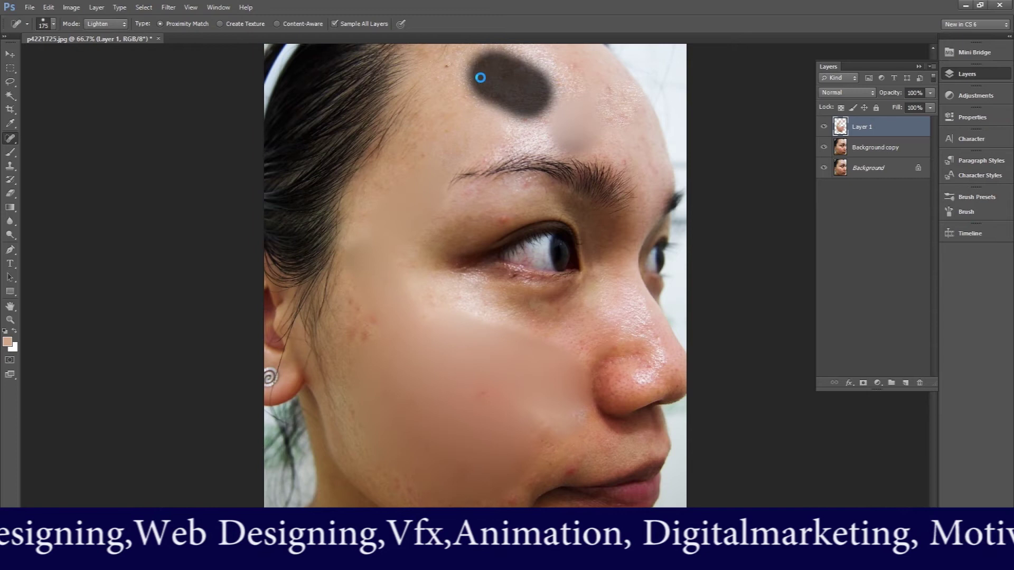
{"action": "left_click", "coordinate": [448, 66]}
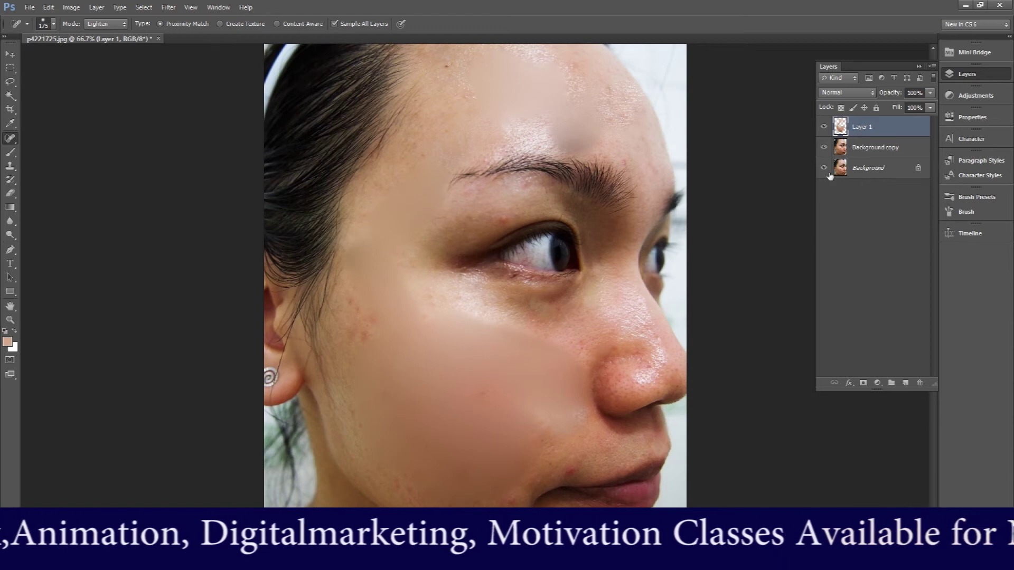
- Toggle Layer 1 off and on to compare, then heal a forehead spot and a cheek blemish
{"action": "left_click", "coordinate": [823, 129]}
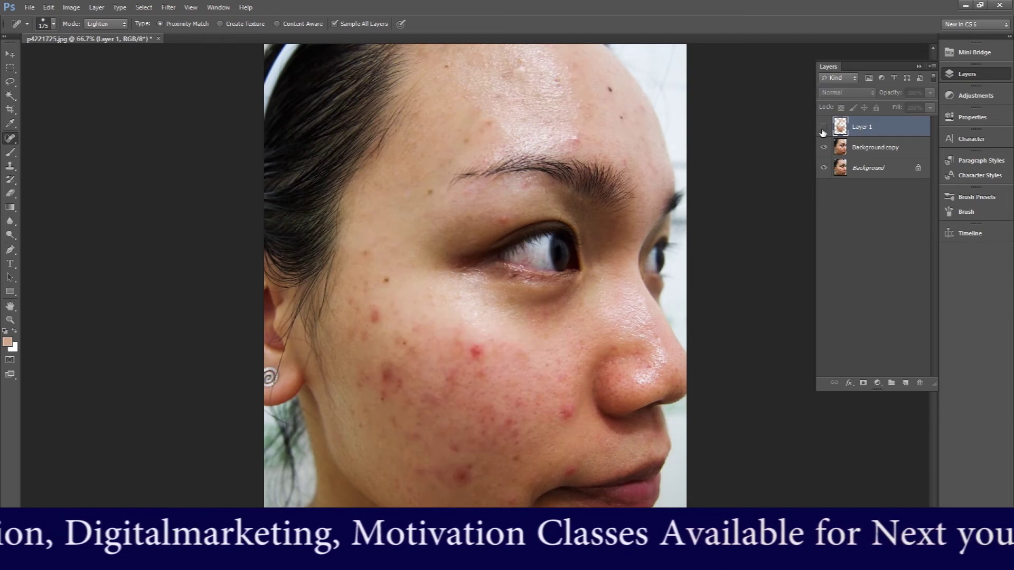
{"action": "left_click", "coordinate": [822, 130]}
{"action": "left_click", "coordinate": [823, 129]}
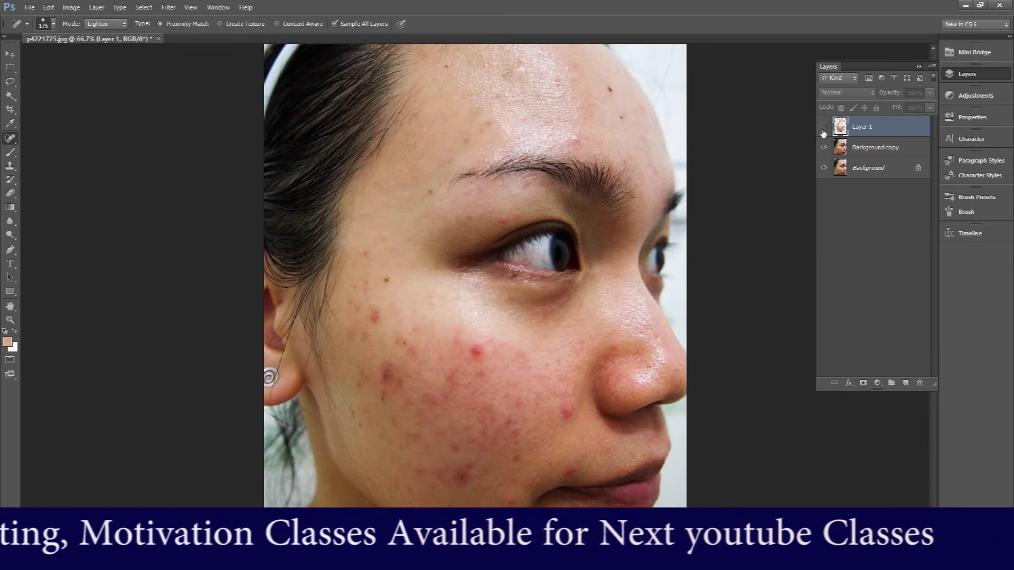
{"action": "left_click", "coordinate": [823, 126]}
{"action": "left_click", "coordinate": [452, 80]}
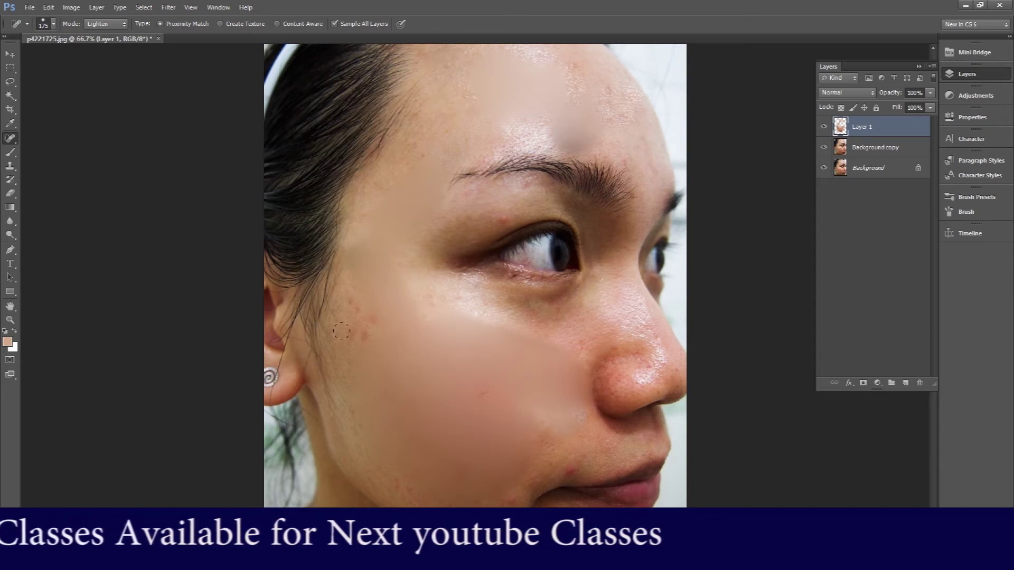
{"action": "left_click", "coordinate": [363, 312]}
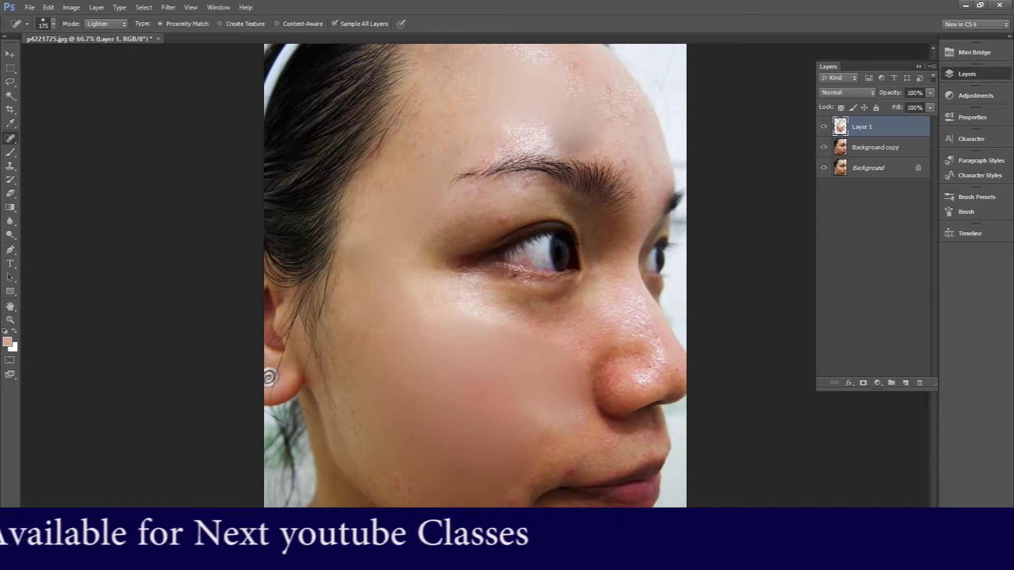
- Heal the spot near the mouth and the acne across the lower cheek and jaw
{"action": "left_click", "coordinate": [561, 446]}
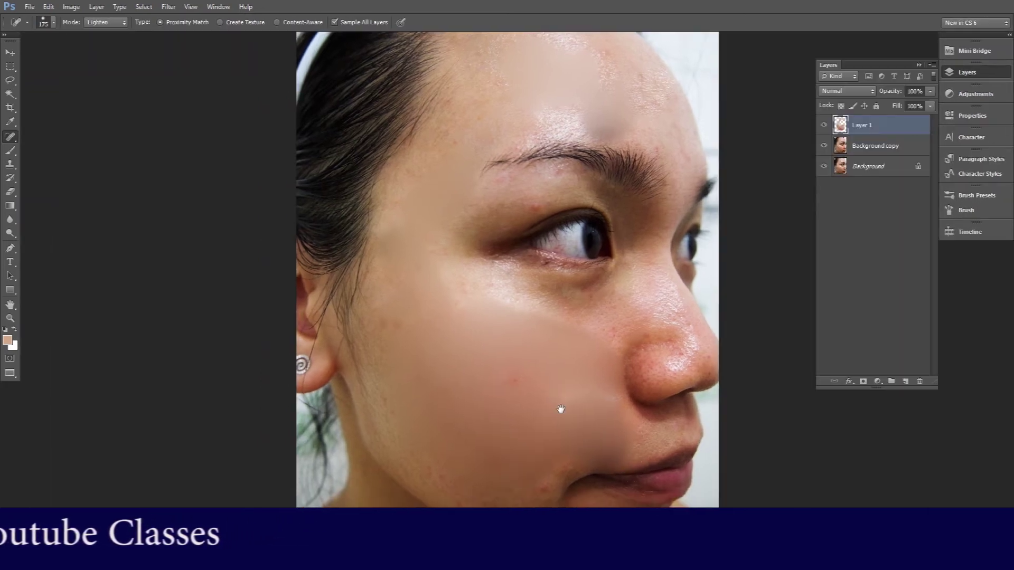
{"action": "left_click_drag", "start_coordinate": [559, 407], "coordinate": [529, 259]}
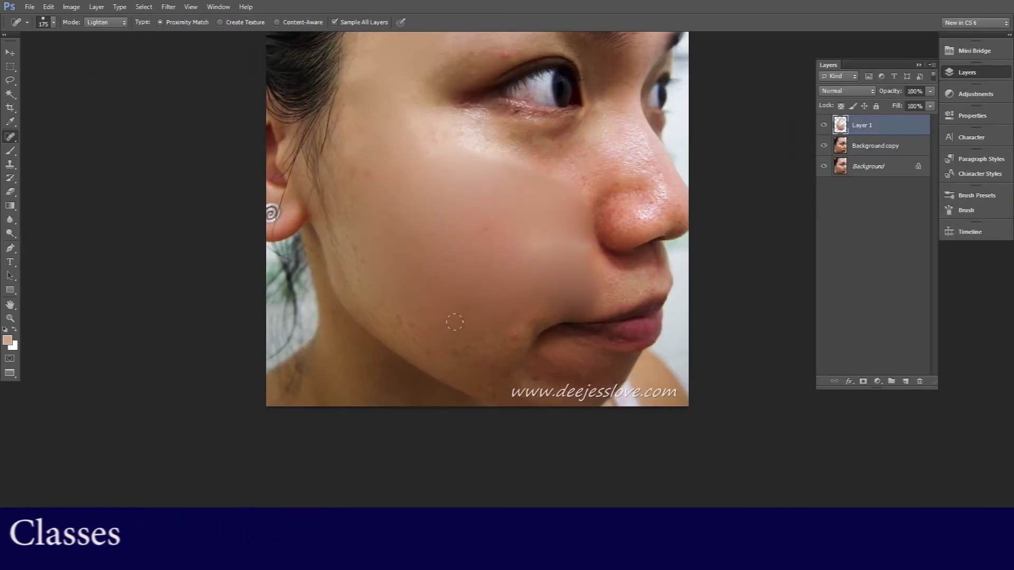
{"action": "left_click_drag", "start_coordinate": [492, 337], "coordinate": [394, 315]}
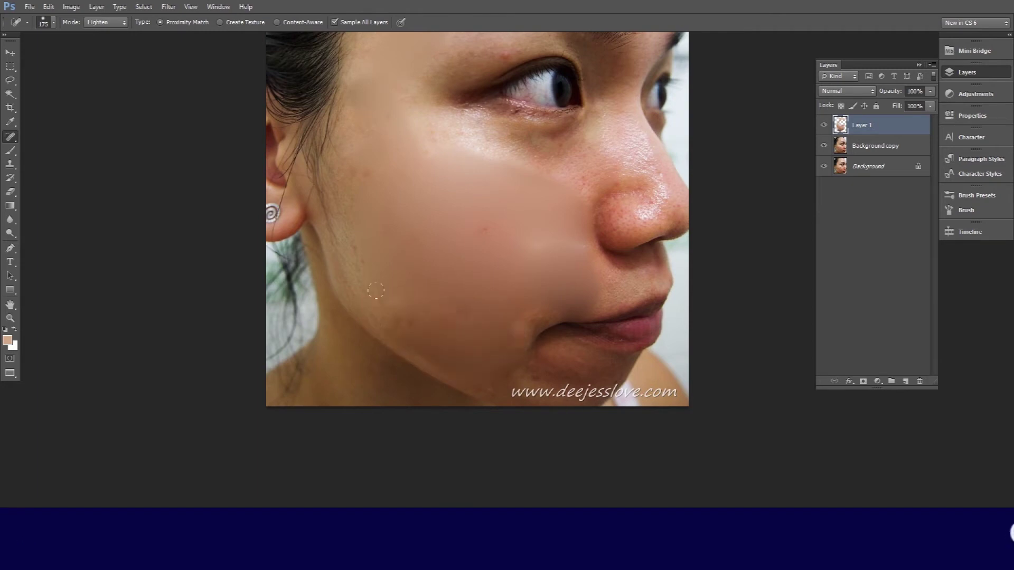
{"action": "left_click_drag", "start_coordinate": [375, 290], "coordinate": [436, 362]}
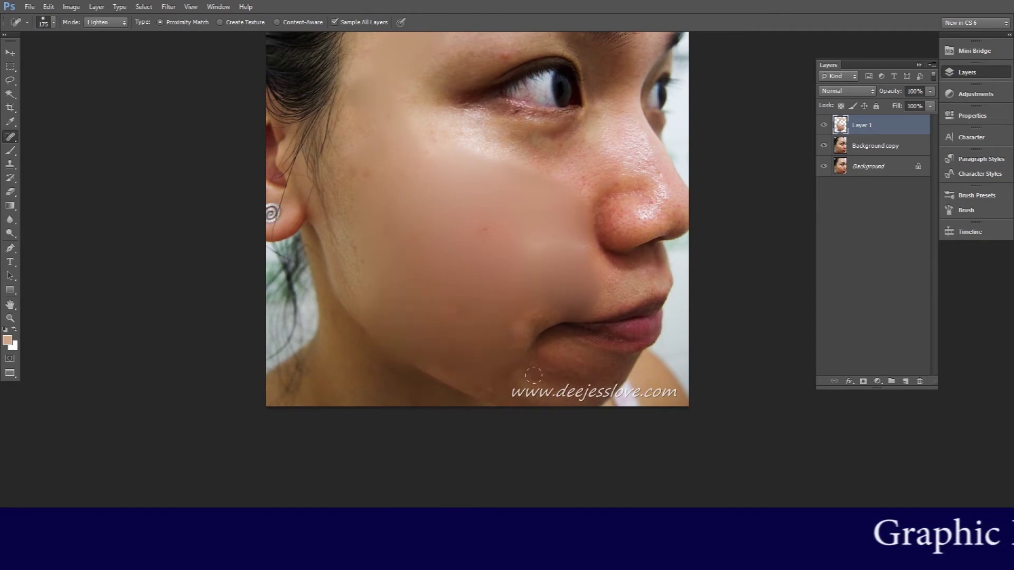
- Shrink the brush to 100 and heal the cheek above the chin and the chin blemishes
{"action": "key", "text": "bracketleft"}
{"action": "key", "text": "bracketleft"}
{"action": "key", "text": "bracketleft"}
{"action": "left_click_drag", "start_coordinate": [423, 322], "coordinate": [388, 330]}
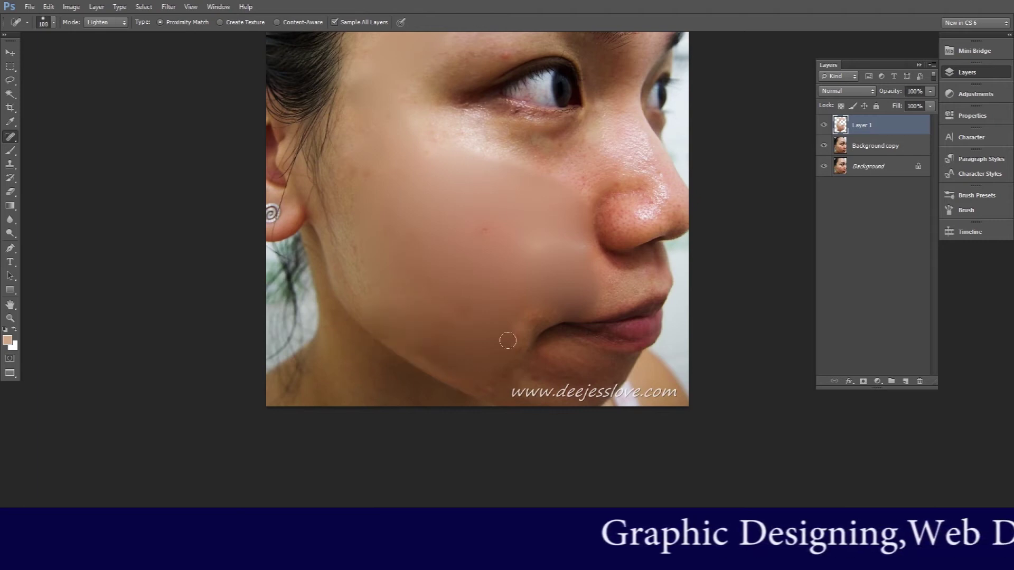
{"action": "left_click_drag", "start_coordinate": [537, 301], "coordinate": [504, 339]}
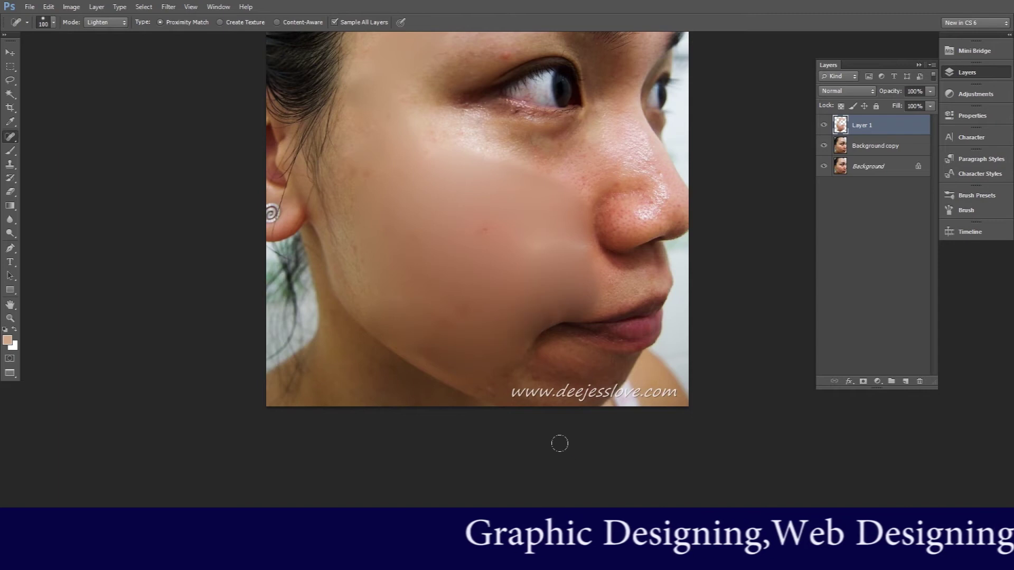
{"action": "mouse_move", "coordinate": [542, 381]}
{"action": "left_mouse_down"}
{"action": "mouse_move", "coordinate": [502, 393]}
{"action": "mouse_move", "coordinate": [494, 372]}
{"action": "left_mouse_up"}
{"action": "mouse_move", "coordinate": [550, 345]}
{"action": "left_mouse_down"}
{"action": "mouse_move", "coordinate": [608, 370]}
{"action": "mouse_move", "coordinate": [579, 378]}
{"action": "left_mouse_up"}
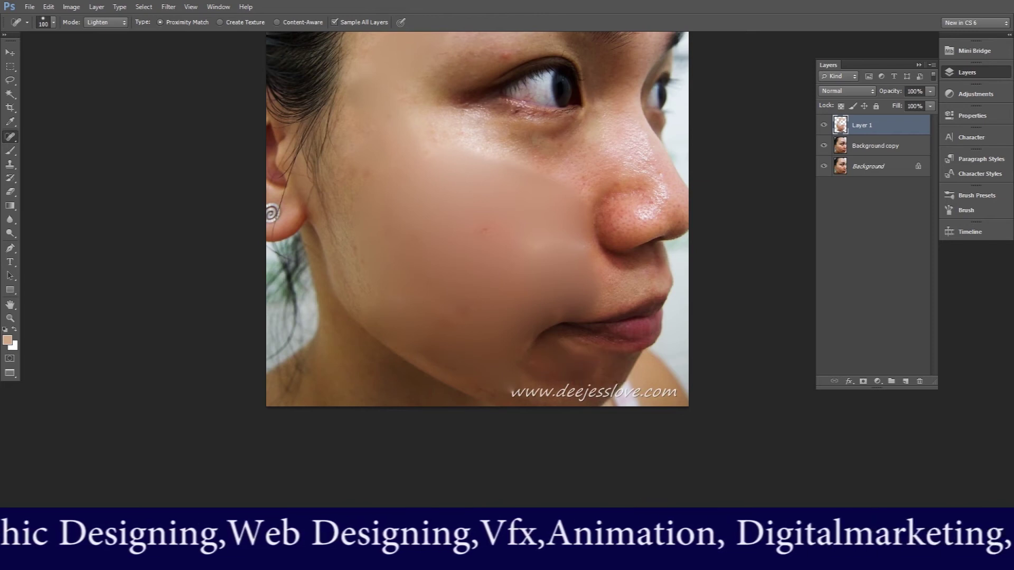
{"action": "left_click_drag", "start_coordinate": [502, 284], "coordinate": [548, 384]}
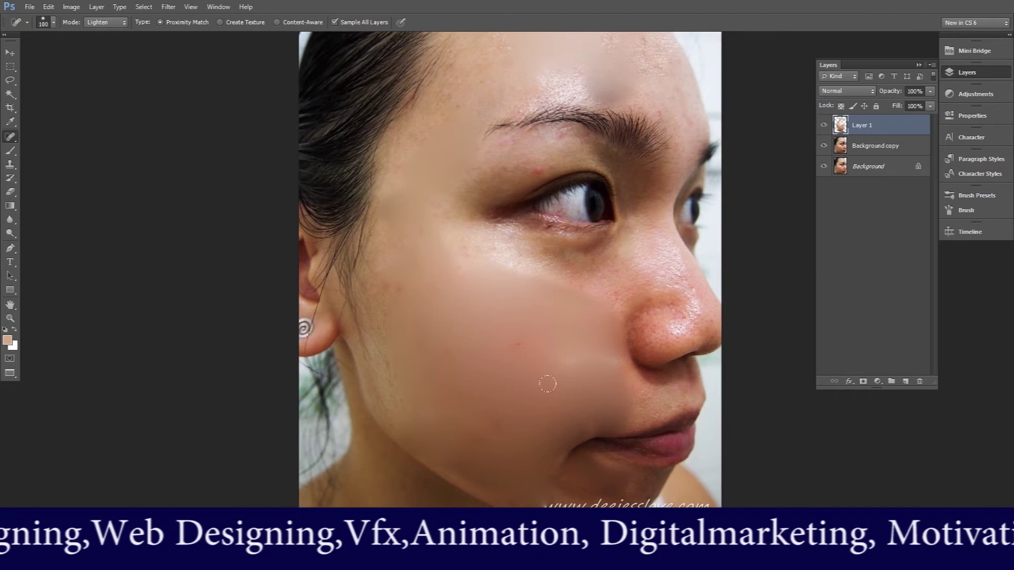
{"action": "left_click_drag", "start_coordinate": [529, 38], "coordinate": [466, 103]}
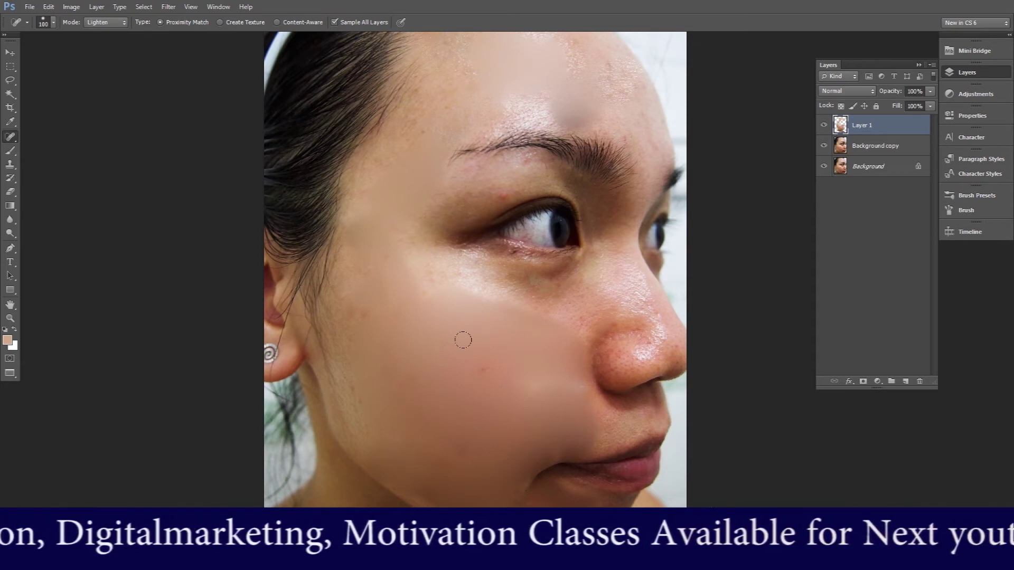
- Zoom in and heal the red blemish above the eyelid, switching the healing mode to Screen
{"action": "key", "text": "ctrl+plus"}
{"action": "key", "text": "ctrl+plus"}
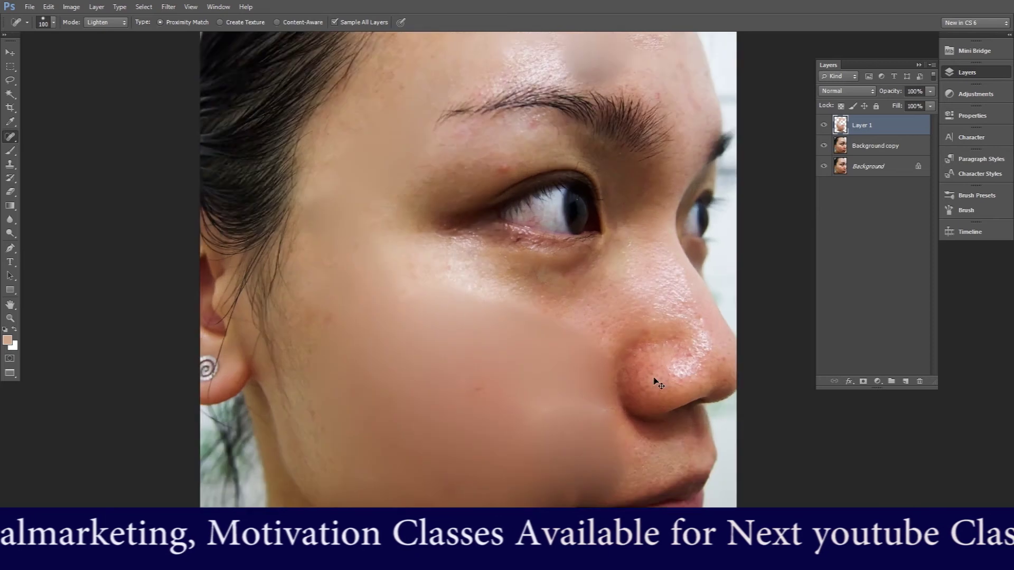
{"action": "left_click_drag", "start_coordinate": [457, 199], "coordinate": [450, 394]}
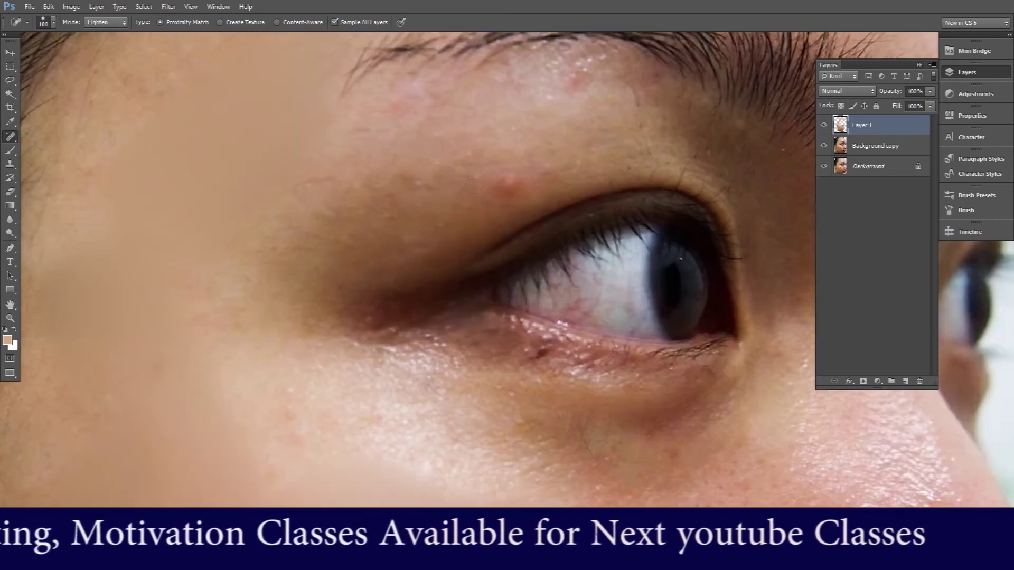
{"action": "left_click", "coordinate": [511, 188]}
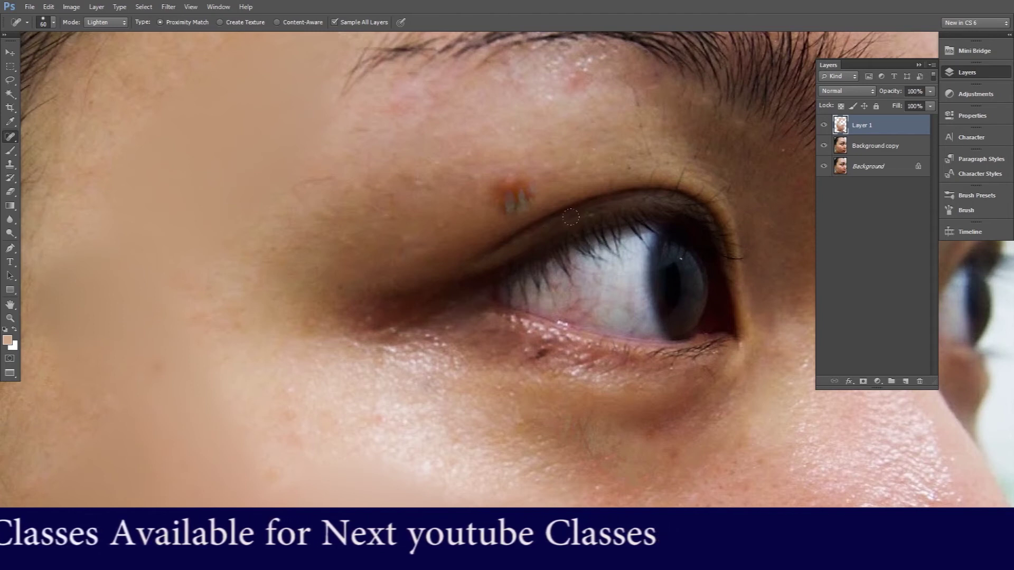
{"action": "left_click", "coordinate": [95, 22]}
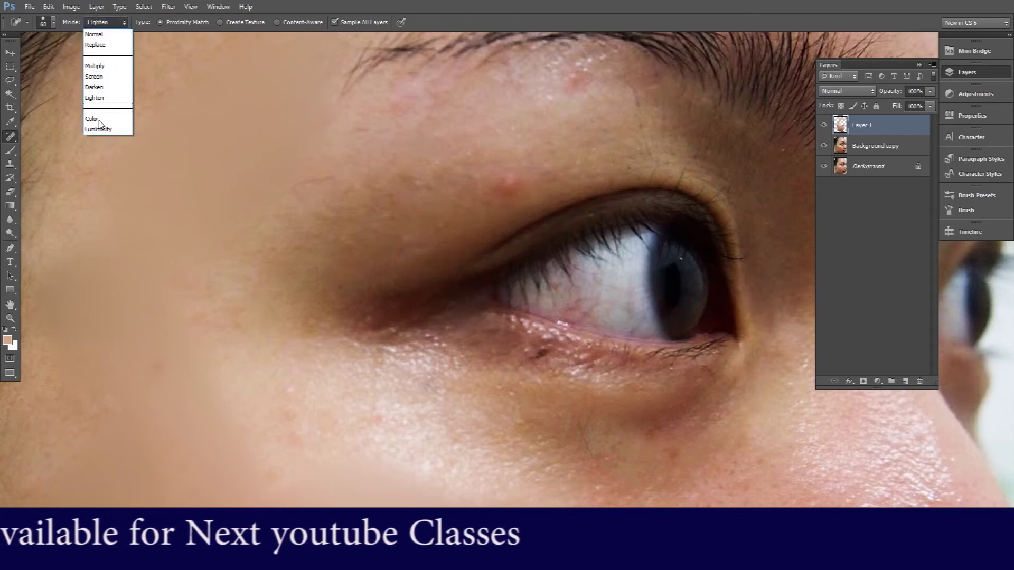
{"action": "left_click", "coordinate": [94, 77]}
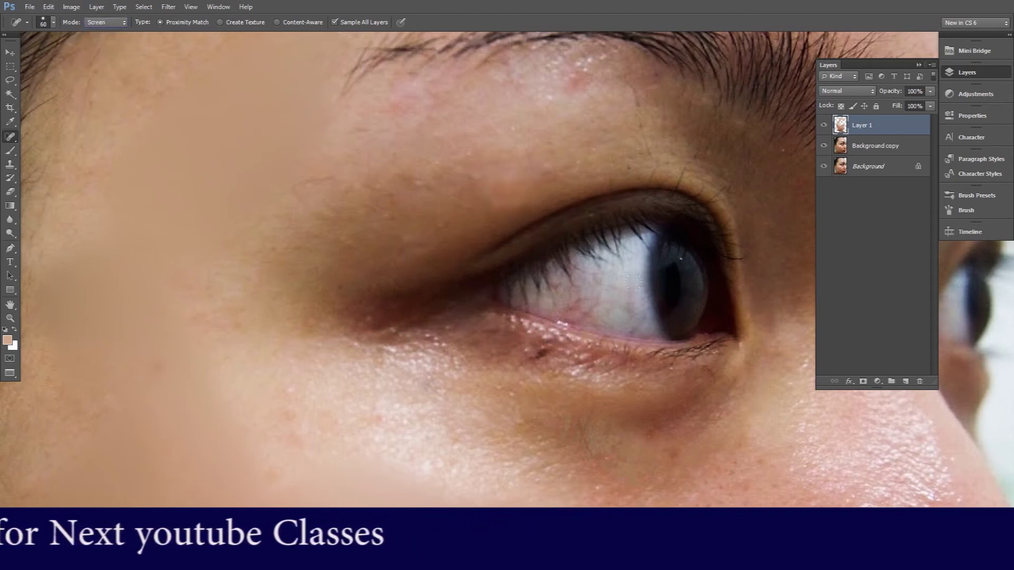
{"action": "left_click_drag", "start_coordinate": [457, 184], "coordinate": [520, 203]}
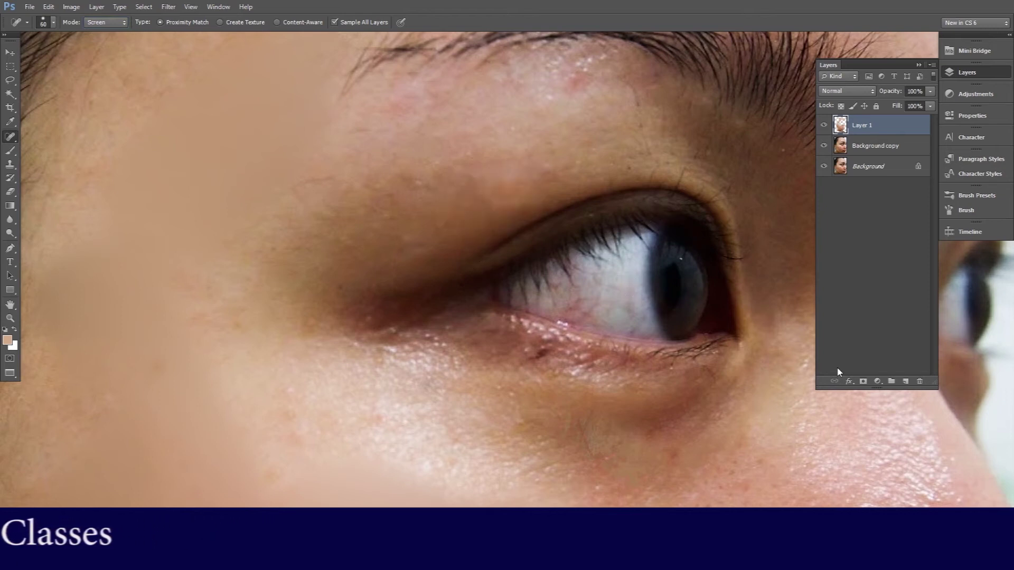
{"action": "key", "text": "ctrl+0"}
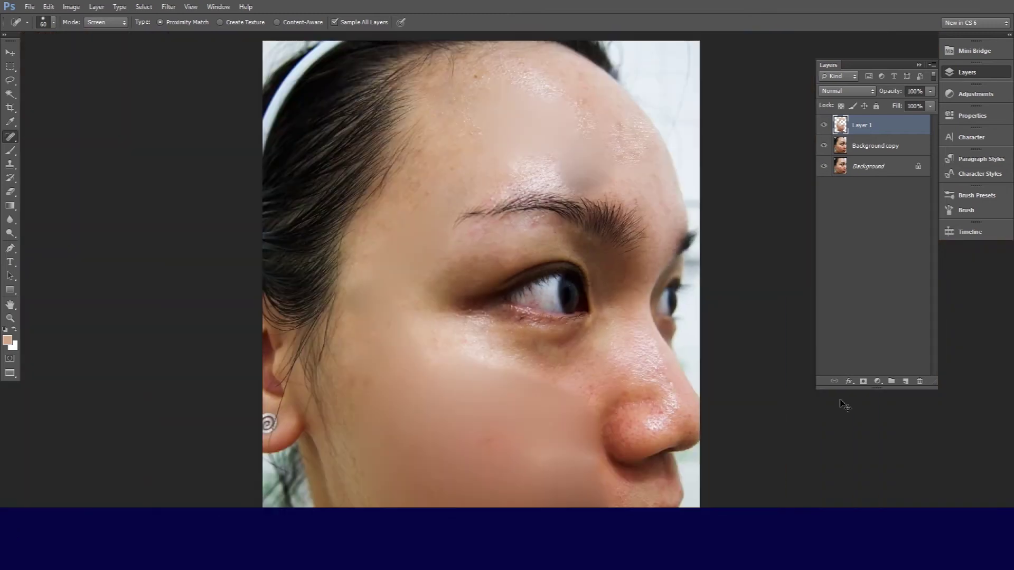
- Toggle Layer 1 to compare with the original, then heal the forehead blemish with a 90 px brush
{"action": "left_click_drag", "start_coordinate": [515, 392], "coordinate": [502, 355]}
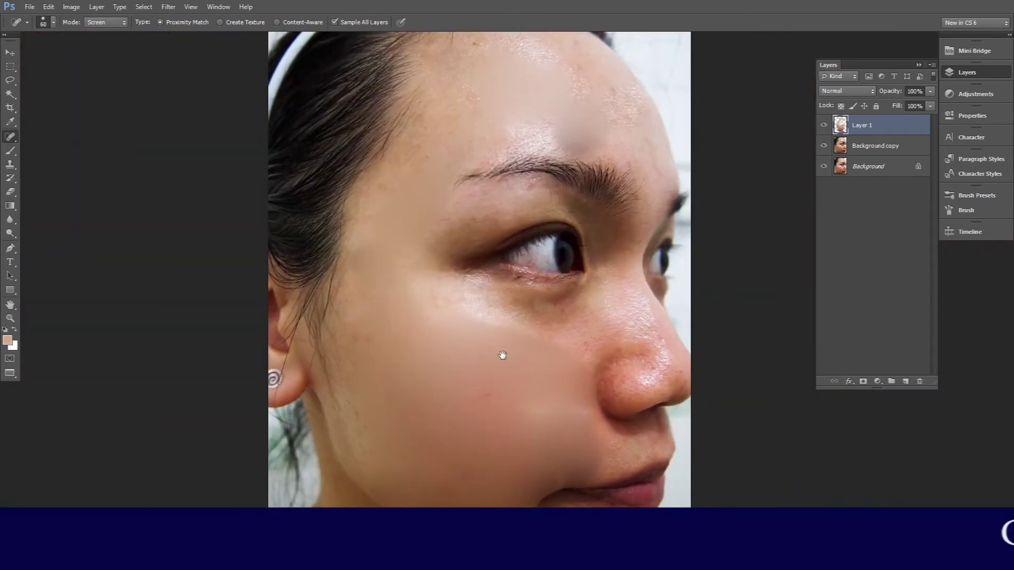
{"action": "left_click", "coordinate": [824, 127]}
{"action": "left_click", "coordinate": [824, 127]}
{"action": "left_click", "coordinate": [824, 127]}
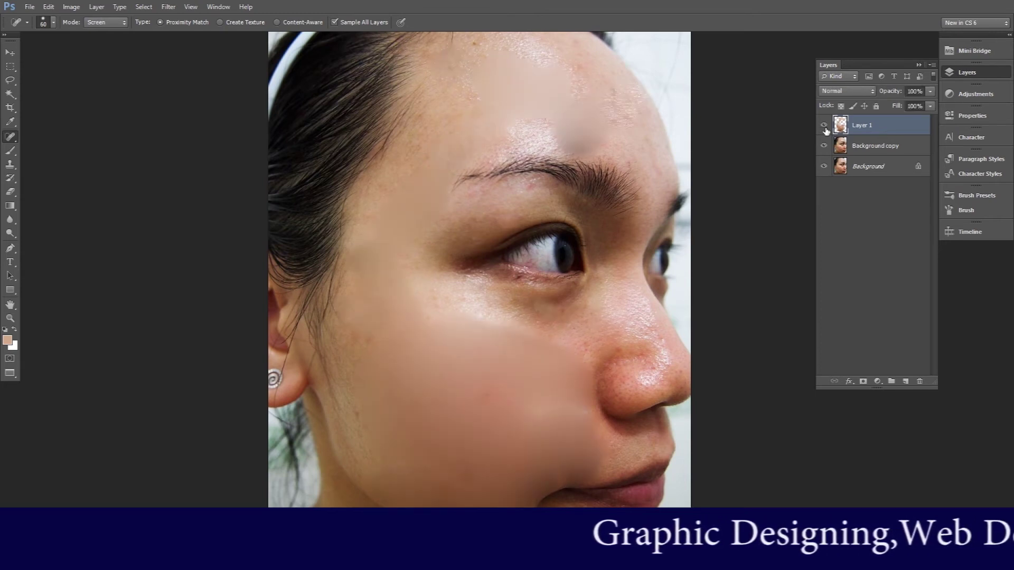
{"action": "key", "text": "bracketright"}
{"action": "key", "text": "bracketright"}
{"action": "key", "text": "bracketright"}
{"action": "left_click_drag", "start_coordinate": [590, 140], "coordinate": [557, 140]}
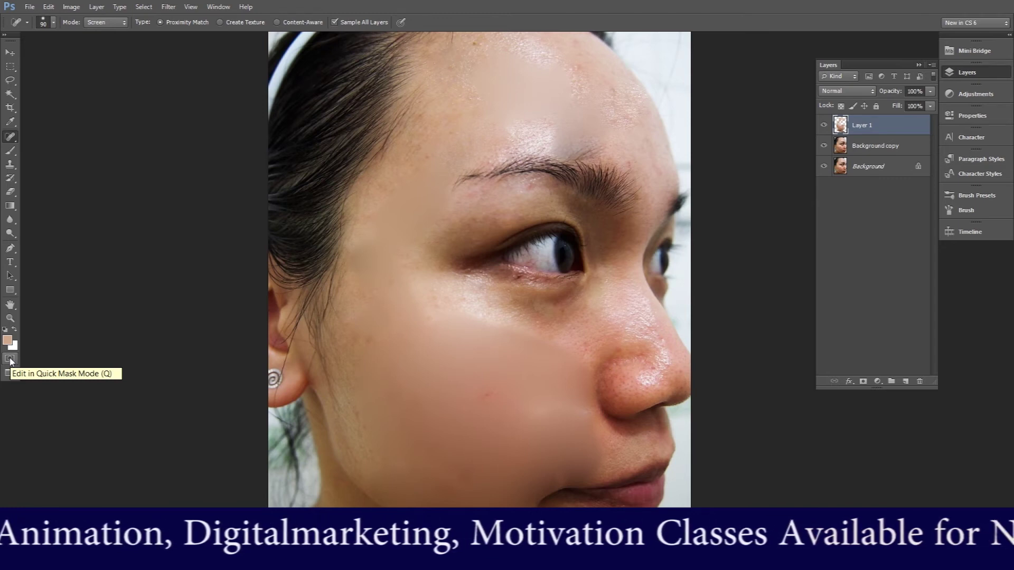
- Enter Quick Mask mode and pick the Brush tool with black as the foreground colour
{"action": "left_click", "coordinate": [9, 359]}
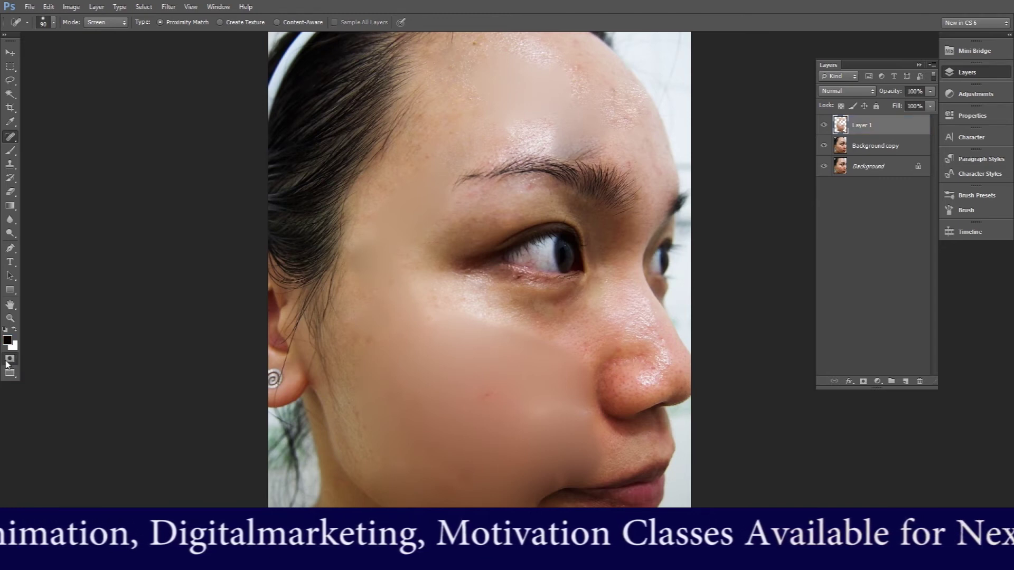
{"action": "left_click", "coordinate": [8, 153]}
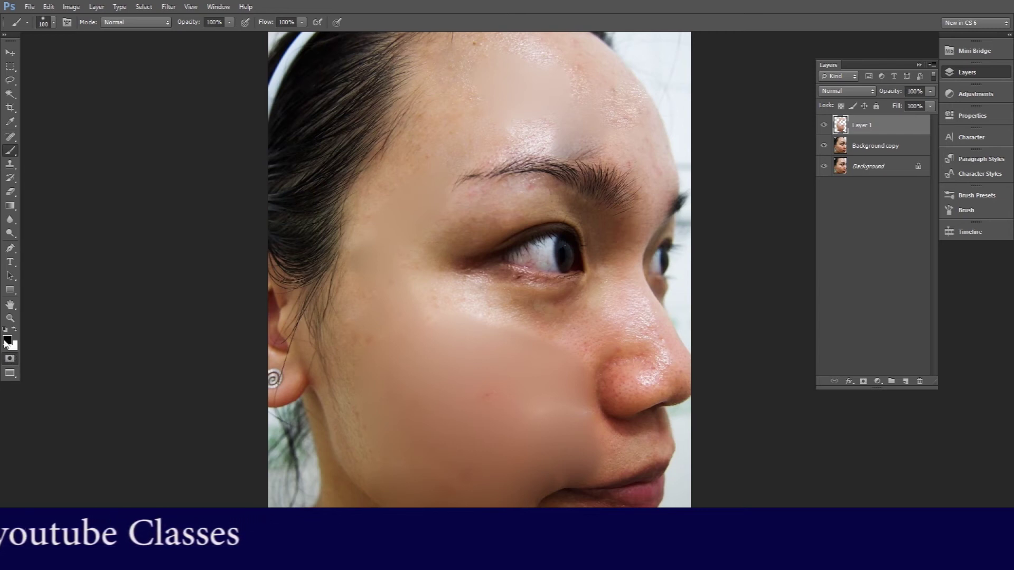
{"action": "left_click", "coordinate": [7, 342]}
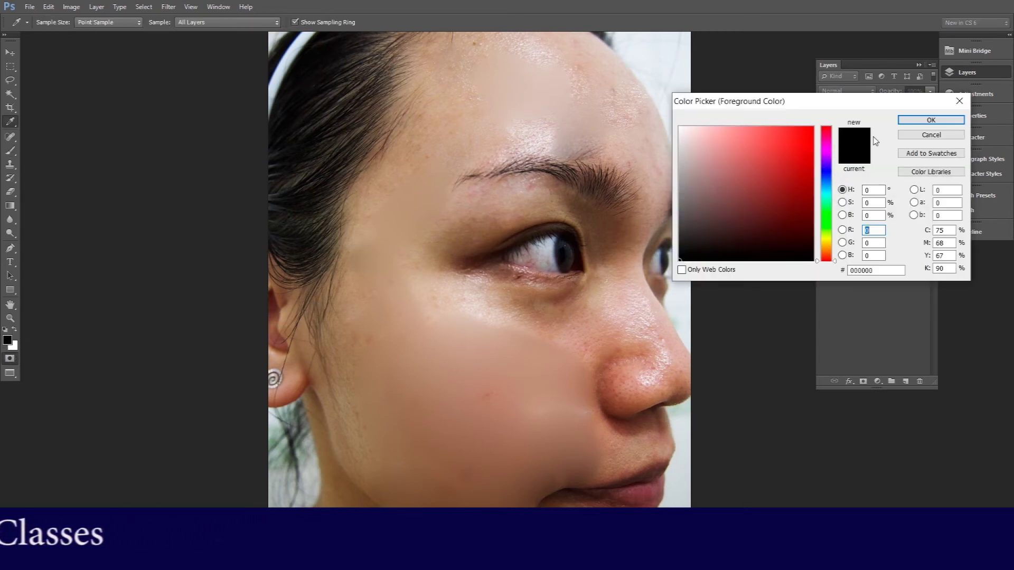
{"action": "left_click", "coordinate": [959, 101]}
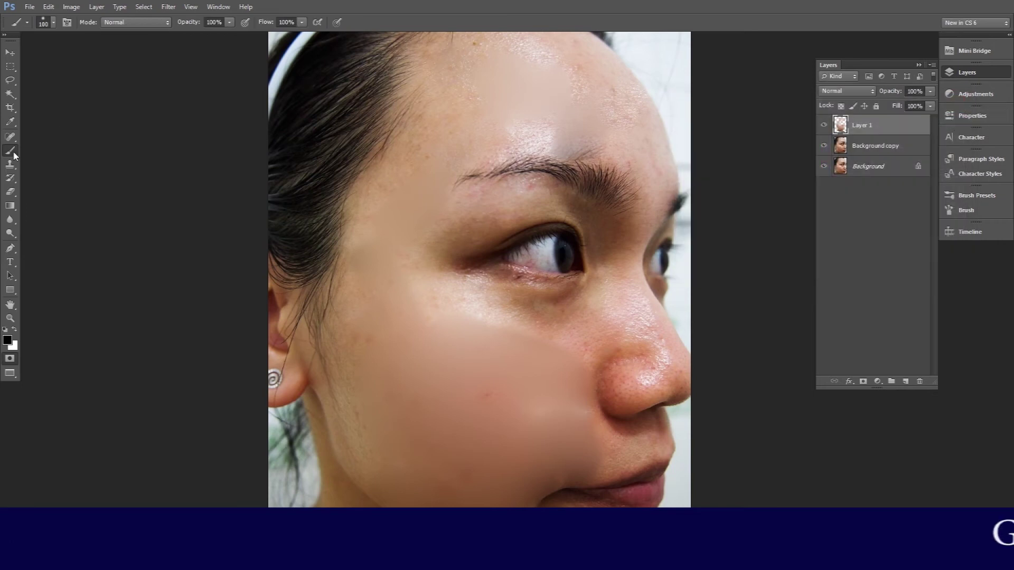
- Make the brush harder at 116 px, test a mask stroke on the cheek, then undo it
{"action": "left_click", "coordinate": [54, 26]}
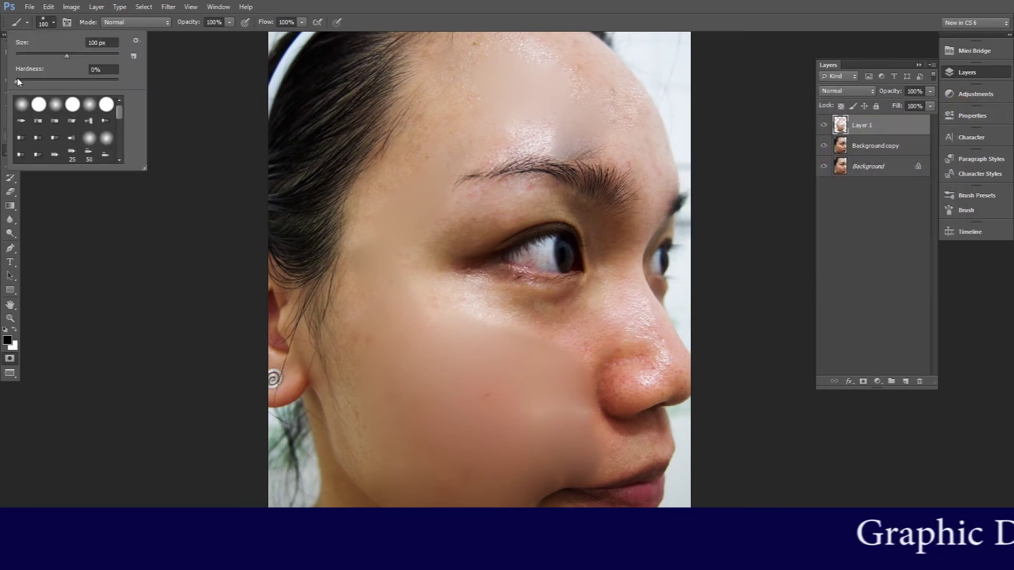
{"action": "left_click_drag", "start_coordinate": [14, 85], "coordinate": [26, 83]}
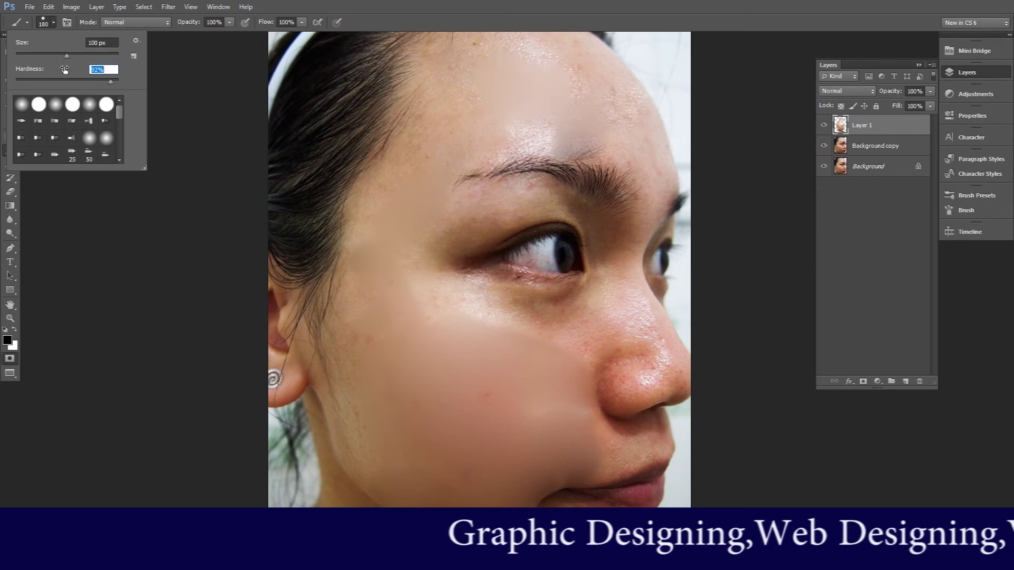
{"action": "left_click_drag", "start_coordinate": [66, 56], "coordinate": [72, 56]}
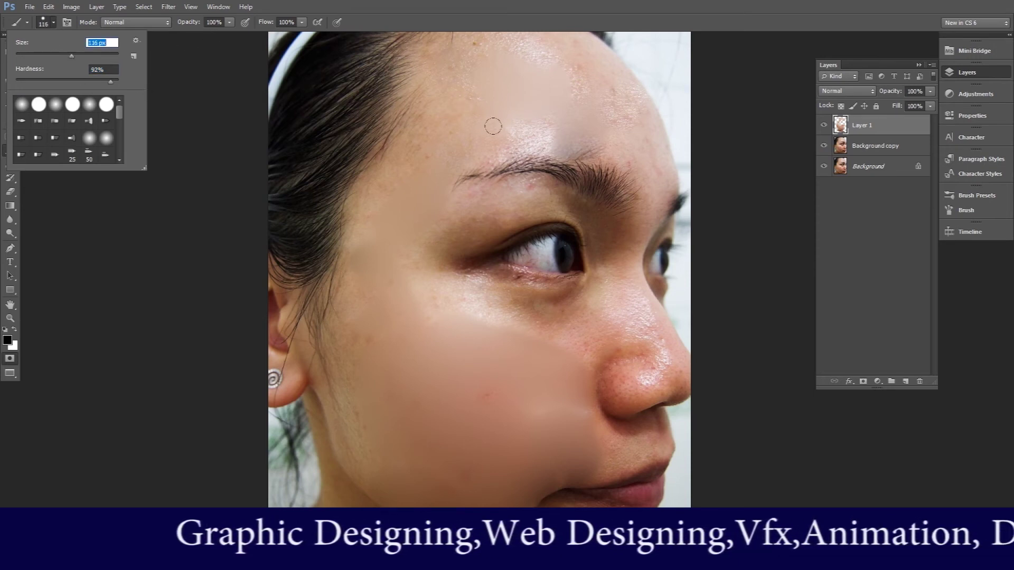
{"action": "left_click_drag", "start_coordinate": [522, 348], "coordinate": [452, 366]}
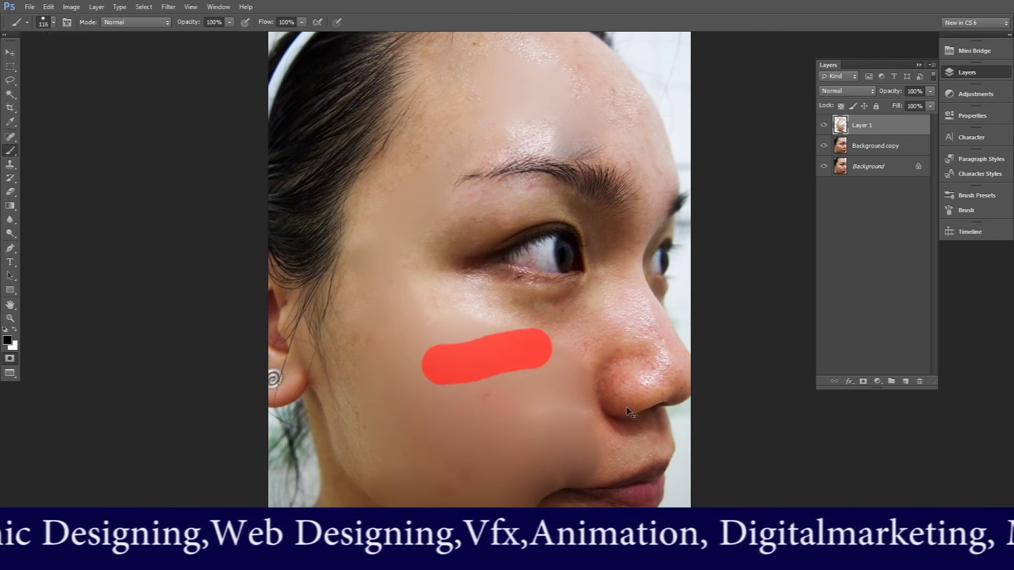
{"action": "key", "text": "ctrl+z"}
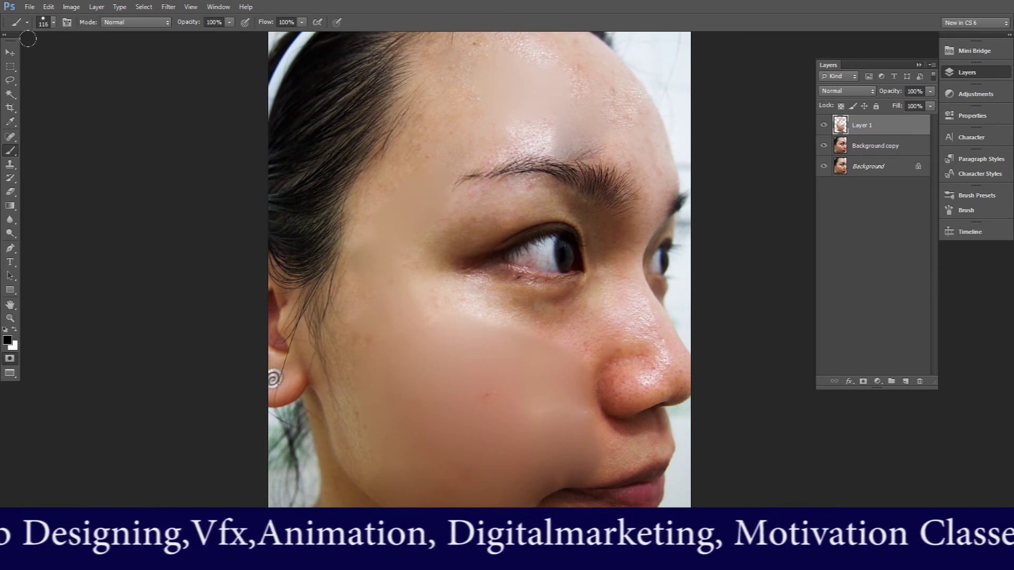
- Soften the brush edge and paint Quick Mask across the forehead and temple
{"action": "left_click", "coordinate": [54, 23]}
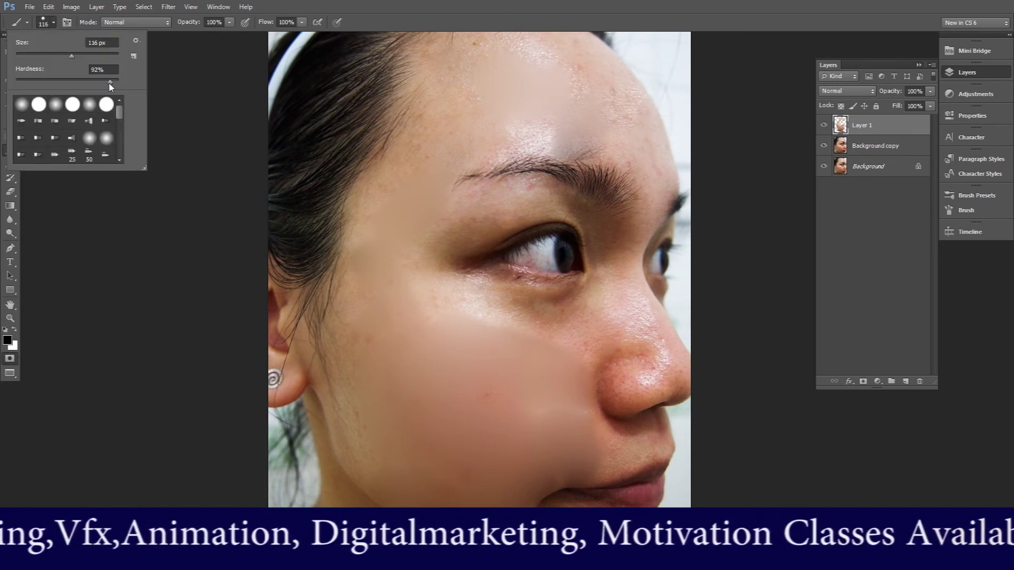
{"action": "left_click_drag", "start_coordinate": [94, 86], "coordinate": [85, 86]}
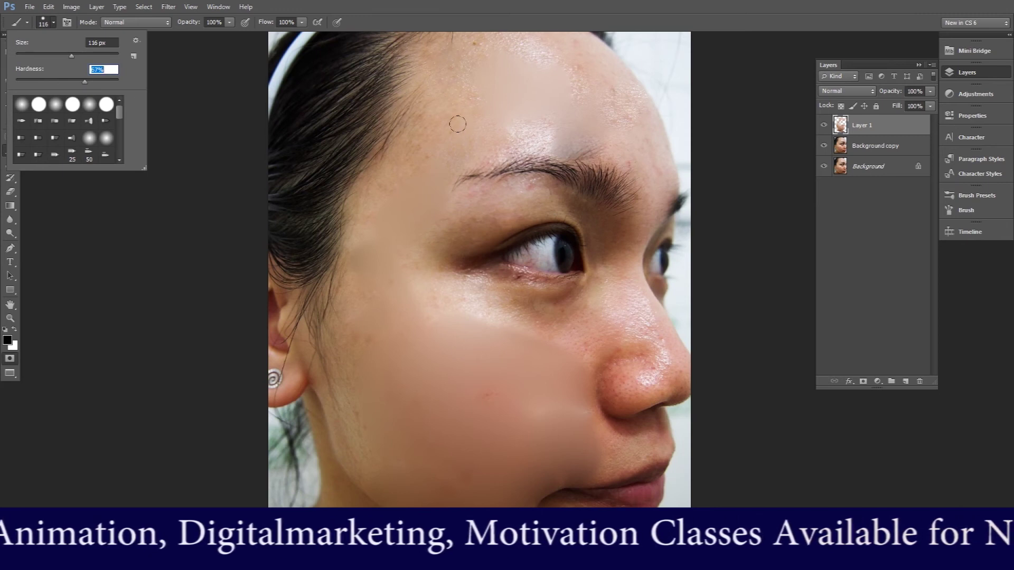
{"action": "key", "text": "Return"}
{"action": "mouse_move", "coordinate": [549, 121]}
{"action": "left_mouse_down"}
{"action": "mouse_move", "coordinate": [463, 110]}
{"action": "mouse_move", "coordinate": [342, 286]}
{"action": "left_mouse_up"}
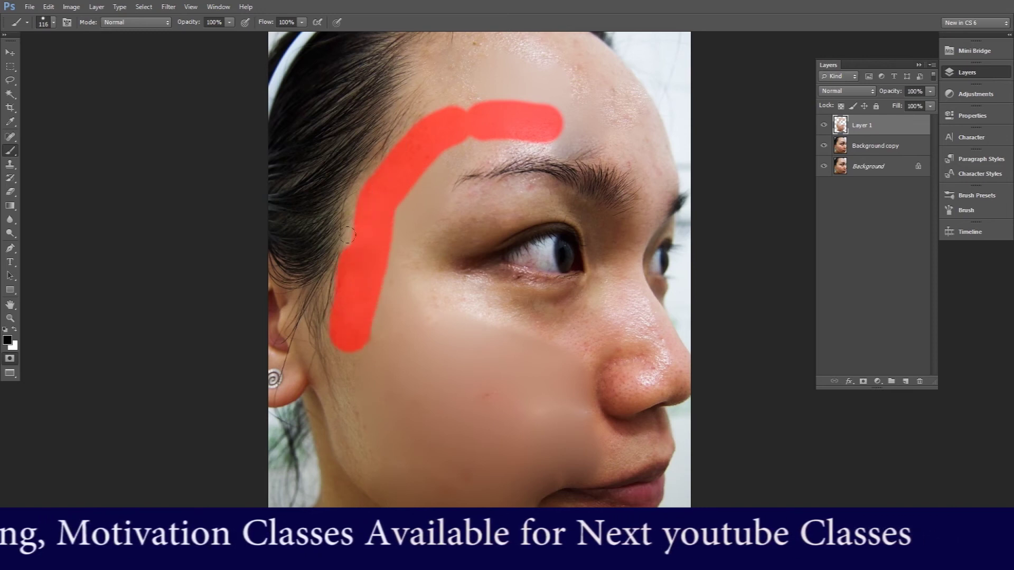
- Paint mask over the upper forehead, around the eye, the cheek and the lower face
{"action": "mouse_move", "coordinate": [420, 113]}
{"action": "left_mouse_down"}
{"action": "mouse_move", "coordinate": [417, 79]}
{"action": "mouse_move", "coordinate": [565, 40]}
{"action": "mouse_move", "coordinate": [652, 154]}
{"action": "left_mouse_up"}
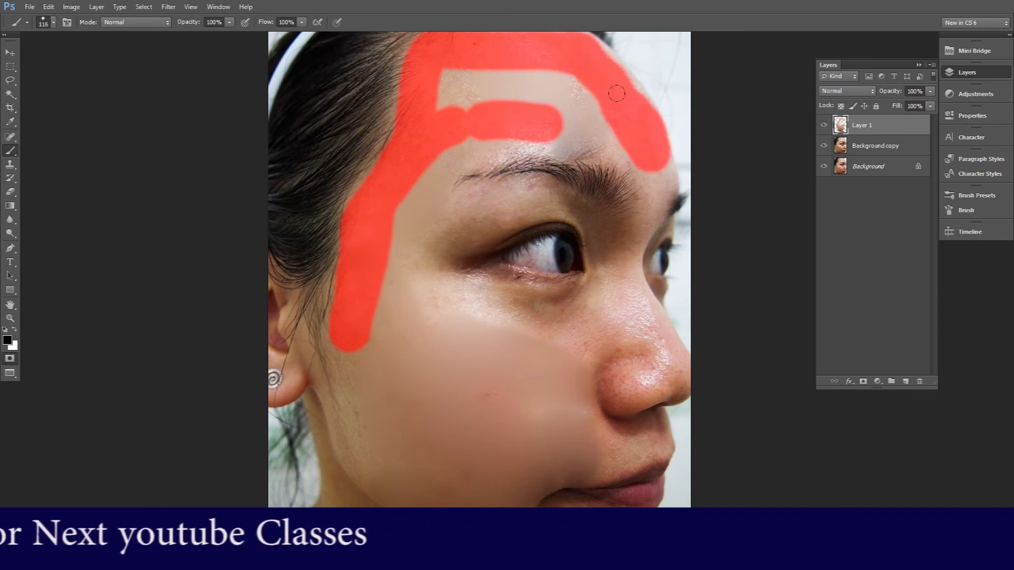
{"action": "mouse_move", "coordinate": [513, 39]}
{"action": "left_mouse_down"}
{"action": "mouse_move", "coordinate": [438, 95]}
{"action": "mouse_move", "coordinate": [597, 121]}
{"action": "mouse_move", "coordinate": [480, 103]}
{"action": "mouse_move", "coordinate": [453, 77]}
{"action": "mouse_move", "coordinate": [454, 153]}
{"action": "mouse_move", "coordinate": [543, 116]}
{"action": "mouse_move", "coordinate": [474, 124]}
{"action": "mouse_move", "coordinate": [640, 150]}
{"action": "mouse_move", "coordinate": [588, 128]}
{"action": "mouse_move", "coordinate": [401, 232]}
{"action": "mouse_move", "coordinate": [354, 444]}
{"action": "mouse_move", "coordinate": [444, 191]}
{"action": "mouse_move", "coordinate": [428, 210]}
{"action": "mouse_move", "coordinate": [533, 191]}
{"action": "left_mouse_up"}
{"action": "mouse_move", "coordinate": [445, 181]}
{"action": "left_mouse_down"}
{"action": "mouse_move", "coordinate": [444, 264]}
{"action": "mouse_move", "coordinate": [507, 285]}
{"action": "mouse_move", "coordinate": [597, 285]}
{"action": "mouse_move", "coordinate": [580, 200]}
{"action": "mouse_move", "coordinate": [463, 193]}
{"action": "left_mouse_up"}
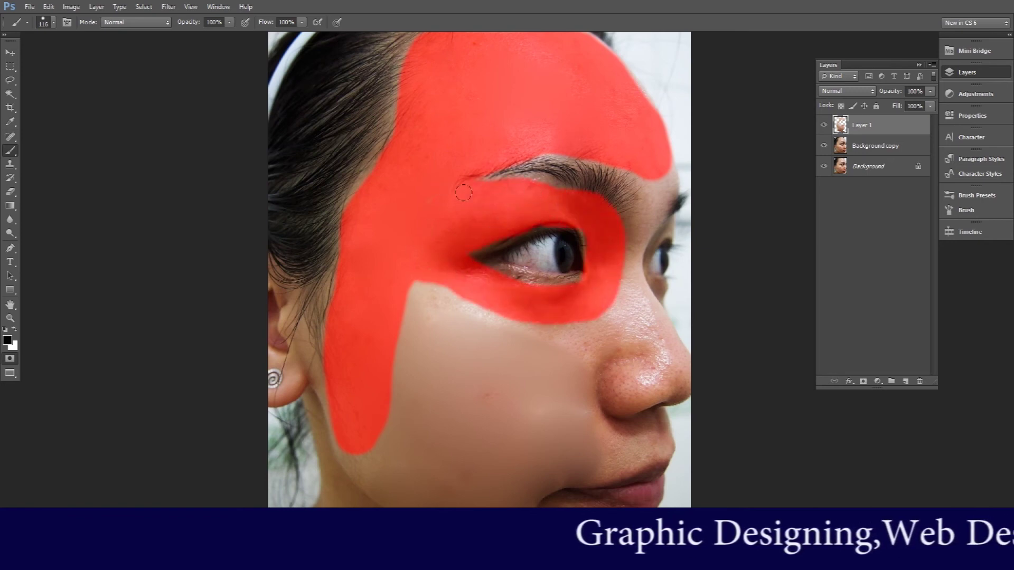
{"action": "mouse_move", "coordinate": [408, 320]}
{"action": "left_mouse_down"}
{"action": "mouse_move", "coordinate": [591, 317]}
{"action": "mouse_move", "coordinate": [422, 370]}
{"action": "mouse_move", "coordinate": [617, 369]}
{"action": "mouse_move", "coordinate": [330, 475]}
{"action": "mouse_move", "coordinate": [385, 464]}
{"action": "left_mouse_up"}
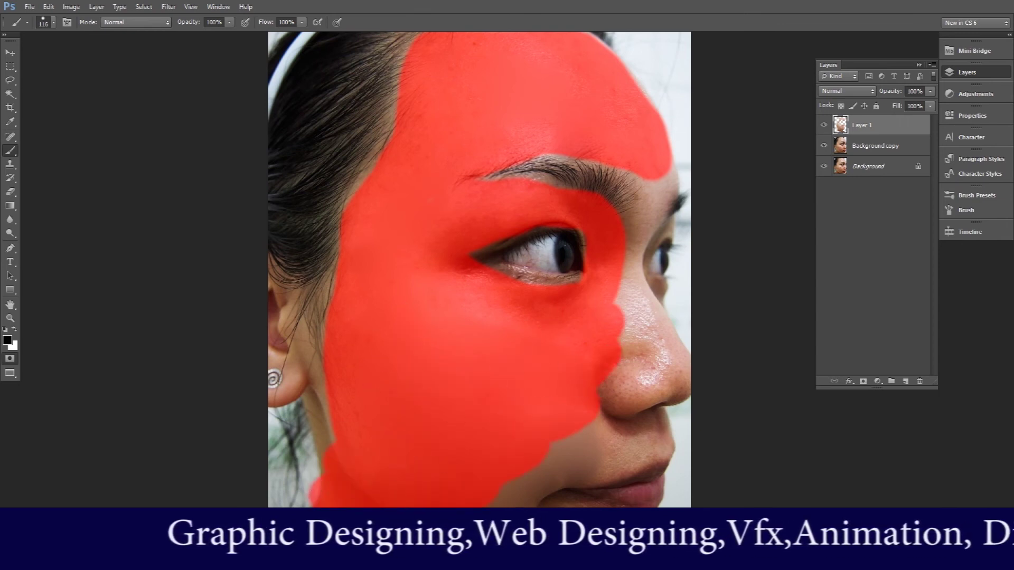
{"action": "left_click_drag", "start_coordinate": [461, 359], "coordinate": [447, 243]}
{"action": "mouse_move", "coordinate": [393, 439]}
{"action": "left_mouse_down"}
{"action": "mouse_move", "coordinate": [650, 440]}
{"action": "mouse_move", "coordinate": [613, 415]}
{"action": "mouse_move", "coordinate": [482, 400]}
{"action": "left_mouse_up"}
{"action": "mouse_move", "coordinate": [469, 365]}
{"action": "left_mouse_down"}
{"action": "mouse_move", "coordinate": [653, 325]}
{"action": "mouse_move", "coordinate": [536, 301]}
{"action": "mouse_move", "coordinate": [660, 261]}
{"action": "mouse_move", "coordinate": [592, 264]}
{"action": "mouse_move", "coordinate": [613, 148]}
{"action": "mouse_move", "coordinate": [625, 213]}
{"action": "mouse_move", "coordinate": [666, 232]}
{"action": "mouse_move", "coordinate": [595, 139]}
{"action": "left_mouse_up"}
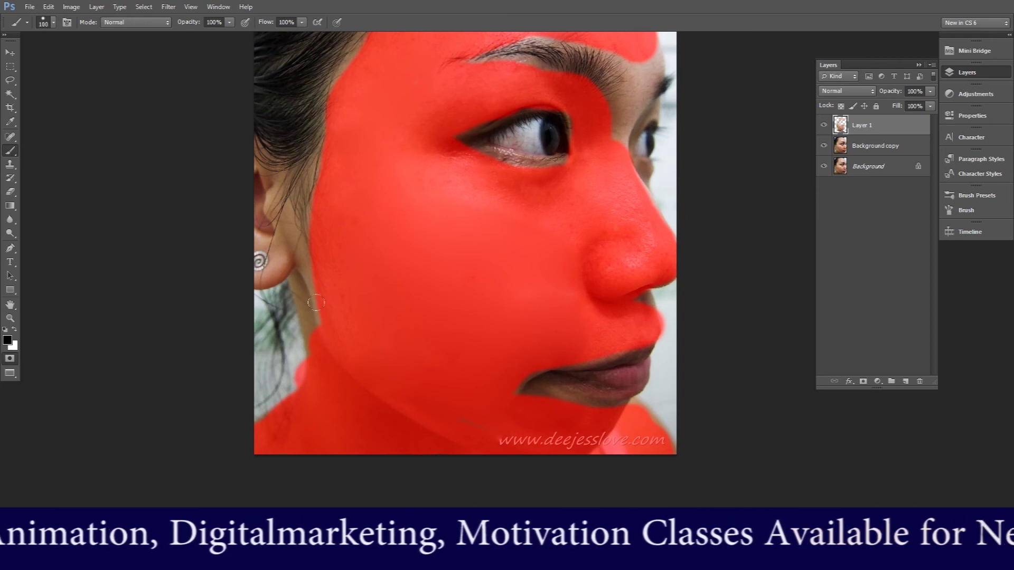
- Fill in mask under the eyelid, the face's left edge, ear, temple, nose bridge and under the lip
{"action": "left_click_drag", "start_coordinate": [555, 168], "coordinate": [424, 131]}
{"action": "mouse_move", "coordinate": [351, 55]}
{"action": "left_mouse_down"}
{"action": "mouse_move", "coordinate": [318, 168]}
{"action": "mouse_move", "coordinate": [323, 309]}
{"action": "left_mouse_up"}
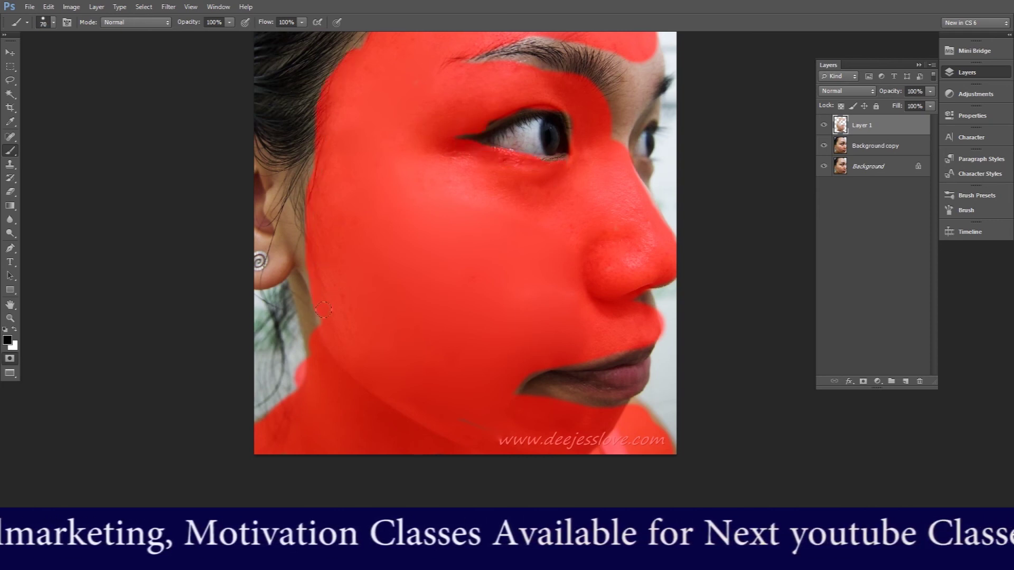
{"action": "mouse_move", "coordinate": [295, 250]}
{"action": "left_mouse_down"}
{"action": "mouse_move", "coordinate": [269, 161]}
{"action": "mouse_move", "coordinate": [262, 274]}
{"action": "mouse_move", "coordinate": [255, 208]}
{"action": "left_mouse_up"}
{"action": "mouse_move", "coordinate": [637, 71]}
{"action": "left_mouse_down"}
{"action": "mouse_move", "coordinate": [657, 45]}
{"action": "mouse_move", "coordinate": [631, 87]}
{"action": "mouse_move", "coordinate": [635, 102]}
{"action": "mouse_move", "coordinate": [589, 33]}
{"action": "left_mouse_up"}
{"action": "left_click_drag", "start_coordinate": [639, 166], "coordinate": [622, 171]}
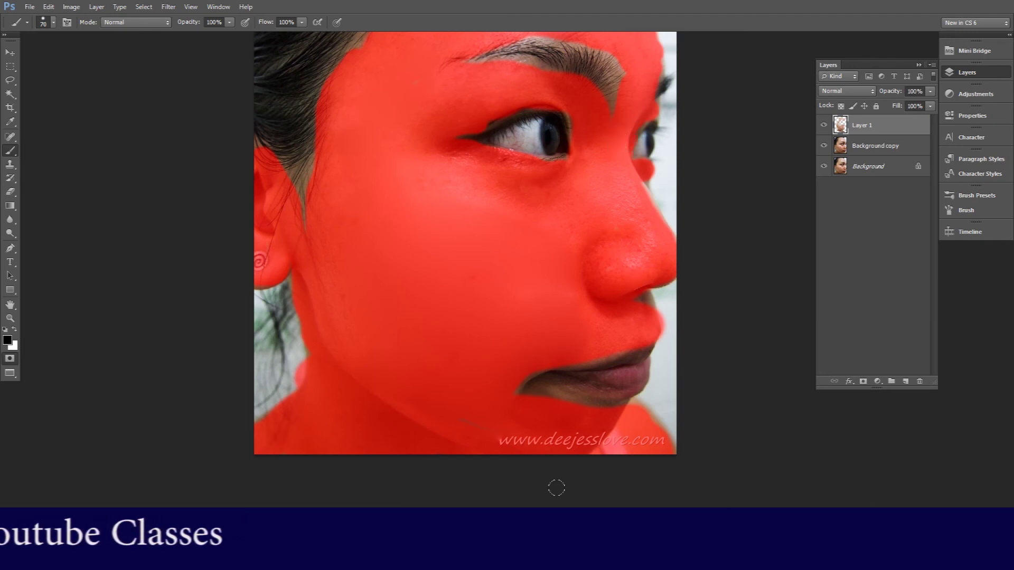
{"action": "left_click_drag", "start_coordinate": [559, 401], "coordinate": [522, 393]}
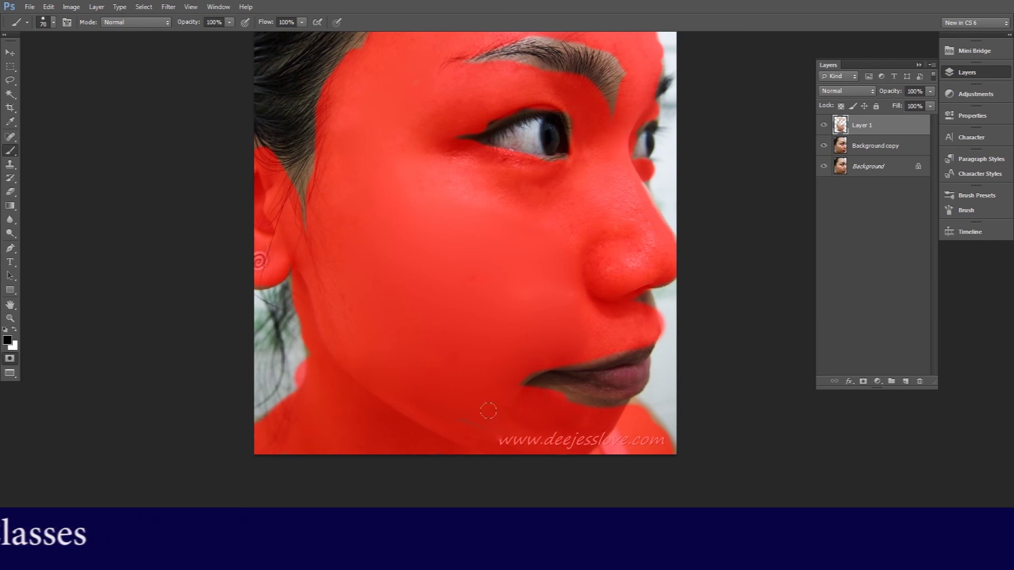
{"action": "mouse_move", "coordinate": [496, 163]}
{"action": "left_mouse_down"}
{"action": "mouse_move", "coordinate": [459, 238]}
{"action": "mouse_move", "coordinate": [470, 328]}
{"action": "left_mouse_up"}
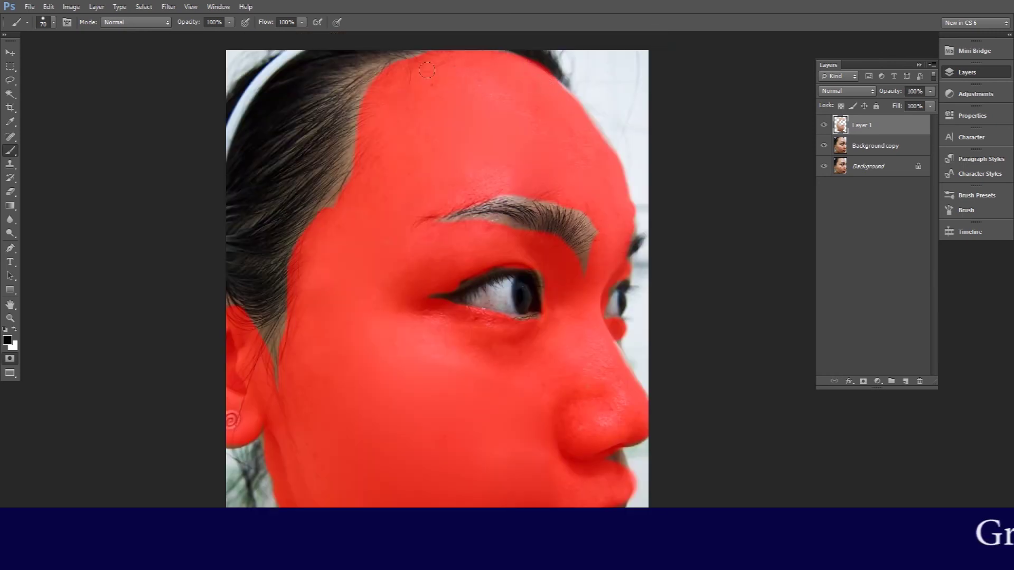
- Exit Quick Mask to get a selection, zoom out, and apply Select > Inverse to select the facial skin
{"action": "left_click", "coordinate": [7, 363]}
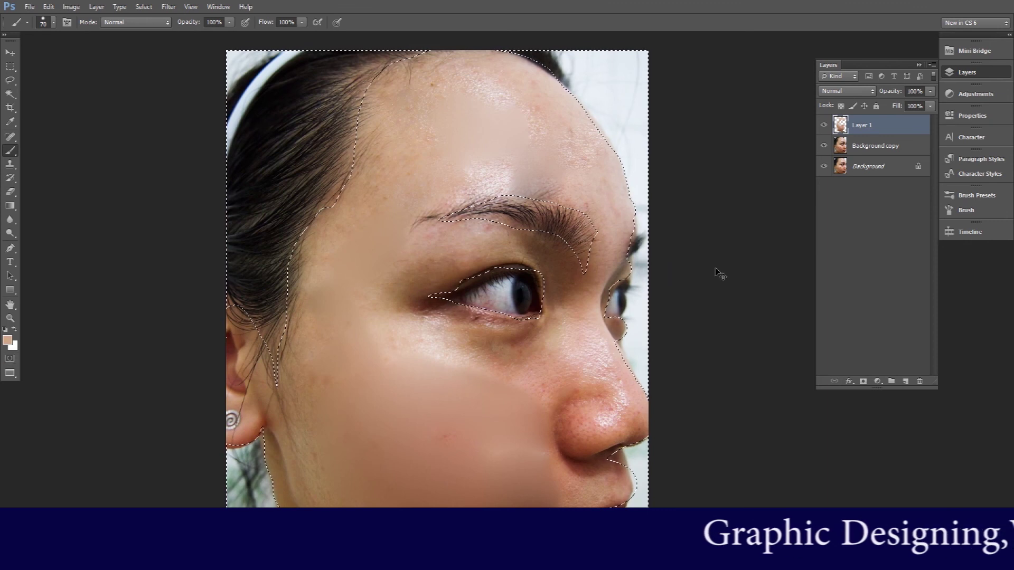
{"action": "key", "text": "ctrl+minus"}
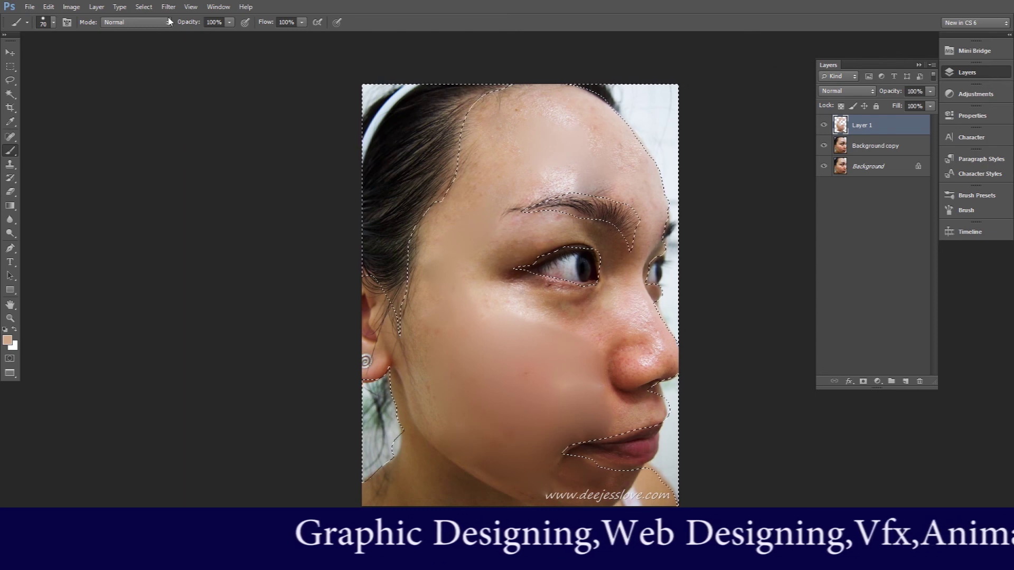
{"action": "left_click", "coordinate": [143, 7]}
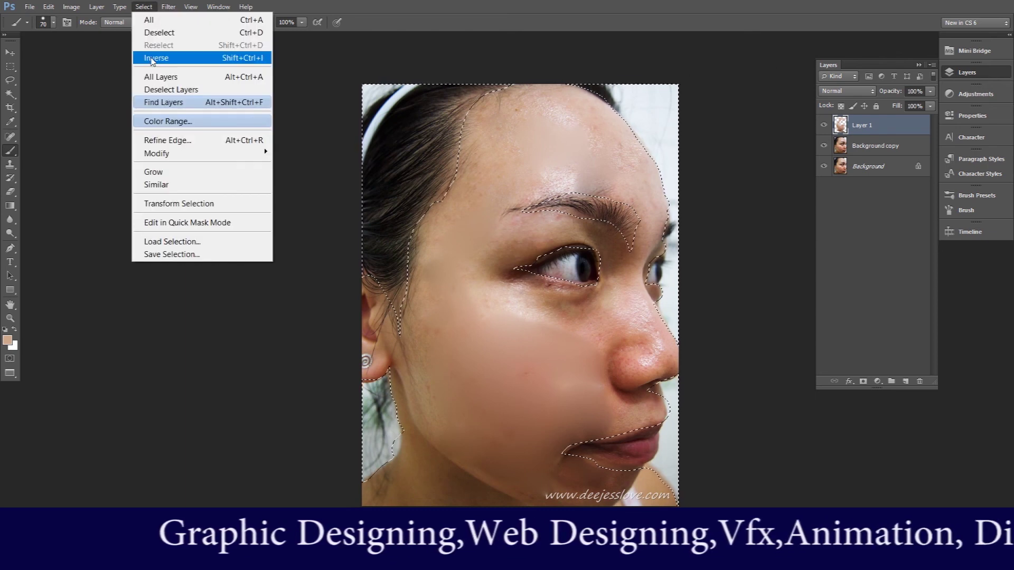
{"action": "left_click", "coordinate": [152, 58]}
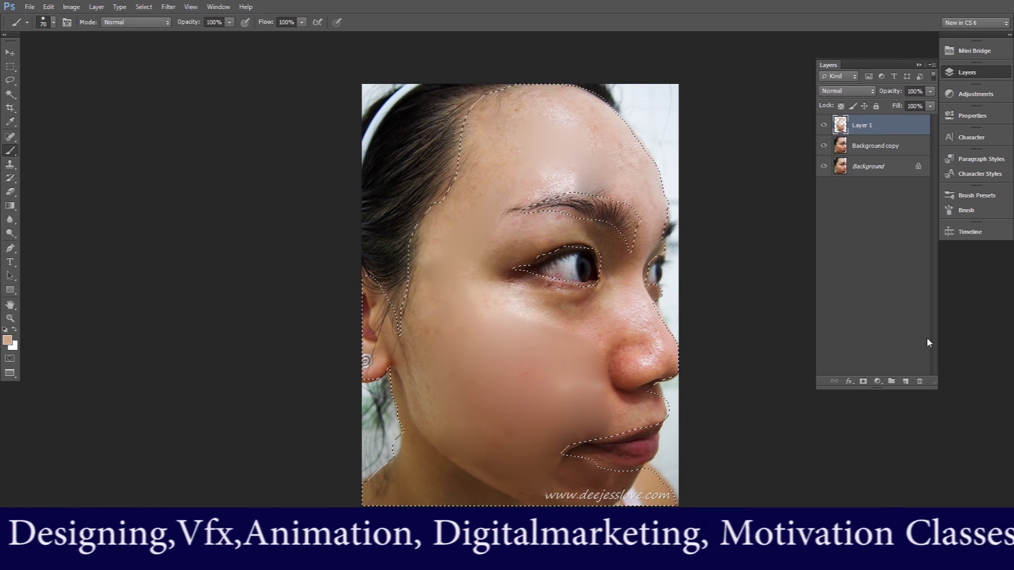
- Add a new Solid Color fill layer with Soft Light blend mode
{"action": "left_click", "coordinate": [96, 7]}
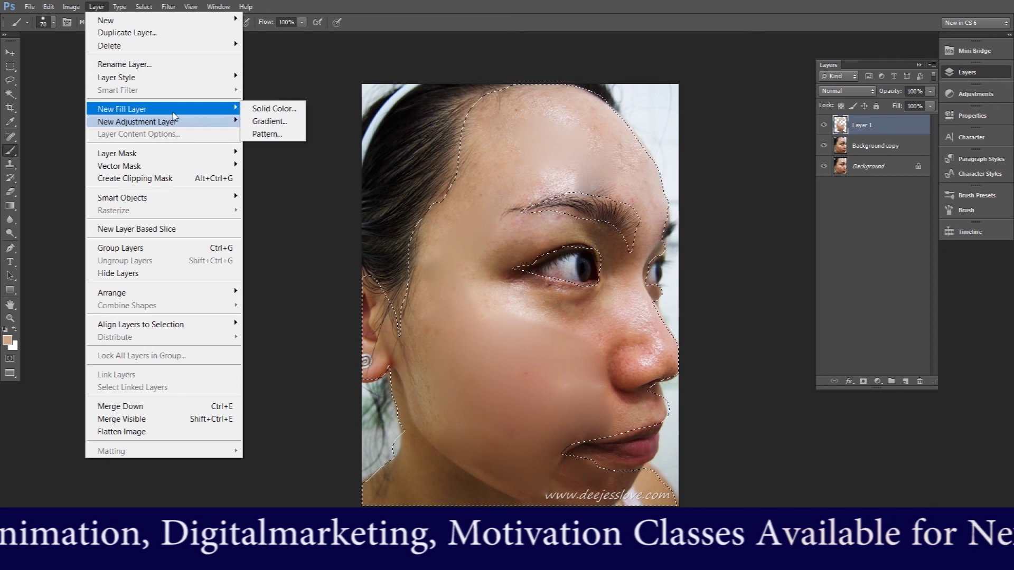
{"action": "left_click", "coordinate": [272, 109]}
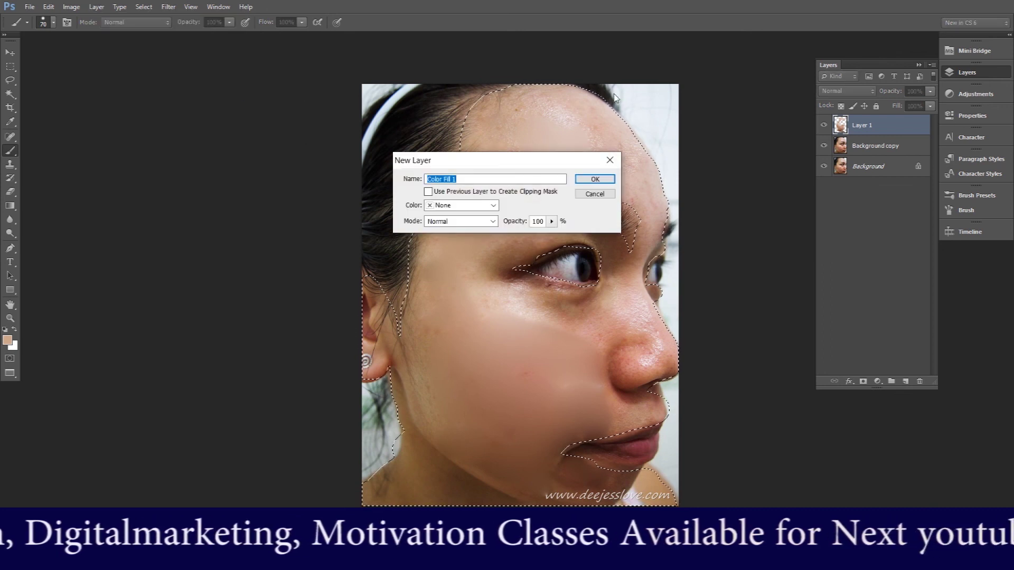
{"action": "left_click", "coordinate": [451, 221]}
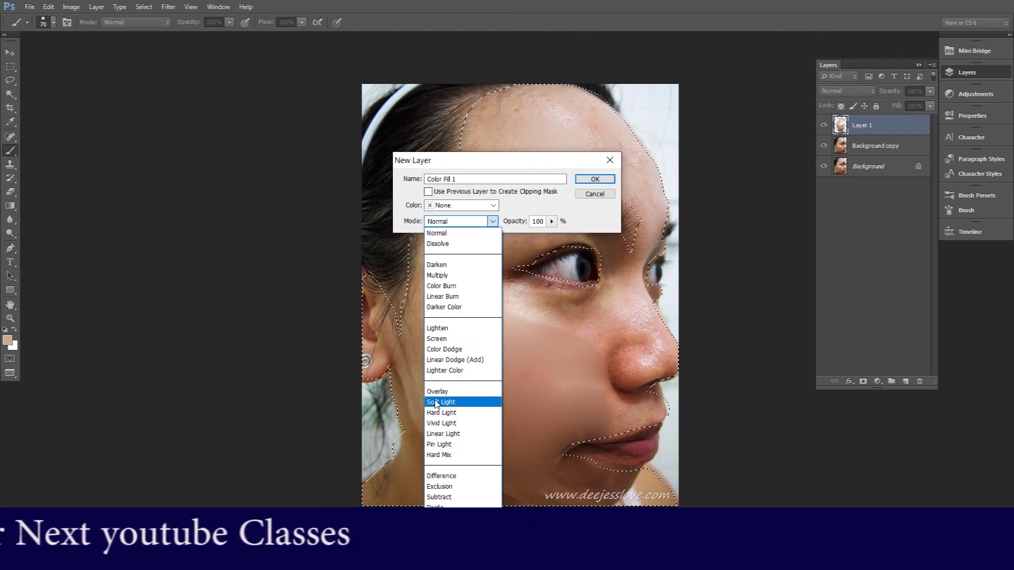
{"action": "left_click", "coordinate": [440, 401]}
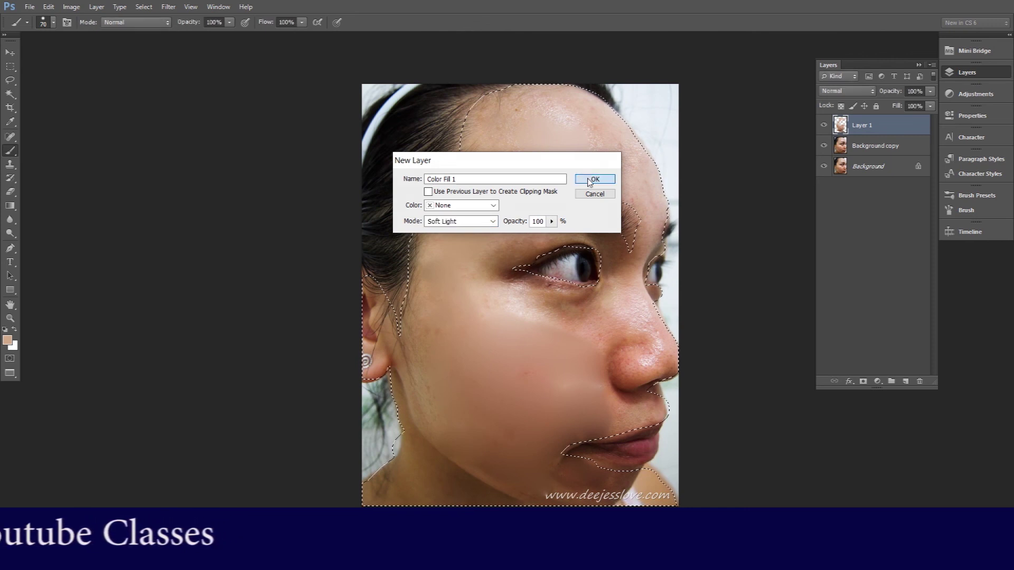
{"action": "left_click", "coordinate": [592, 179]}
- Choose skin tone baa18c as the fill colour and switch back to the brush
{"action": "mouse_move", "coordinate": [717, 157]}
{"action": "left_mouse_down"}
{"action": "mouse_move", "coordinate": [700, 140]}
{"action": "mouse_move", "coordinate": [726, 201]}
{"action": "mouse_move", "coordinate": [721, 174]}
{"action": "mouse_move", "coordinate": [704, 161]}
{"action": "mouse_move", "coordinate": [714, 142]}
{"action": "mouse_move", "coordinate": [711, 162]}
{"action": "left_mouse_up"}
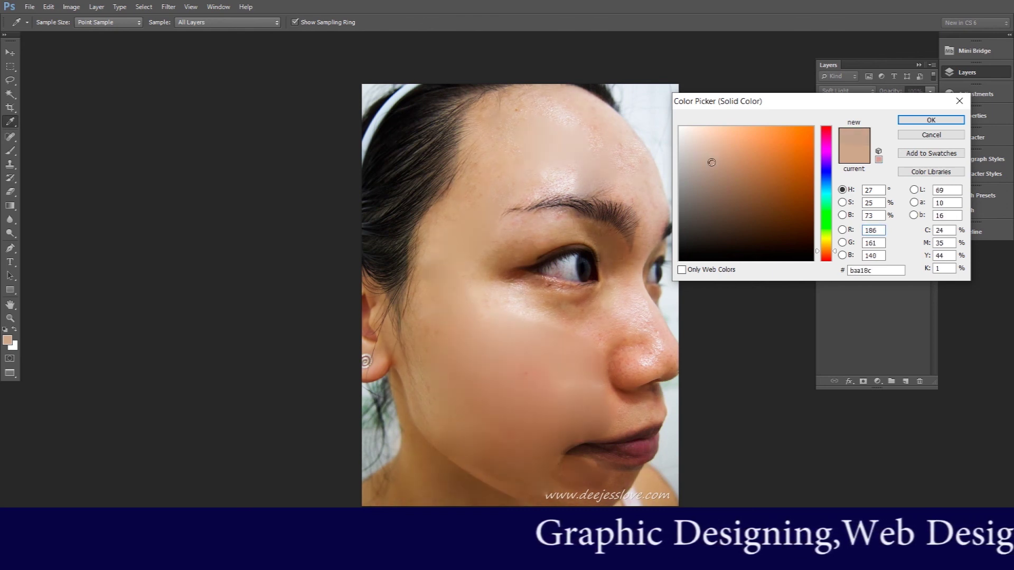
{"action": "left_click", "coordinate": [931, 121]}
{"action": "key", "text": "b"}
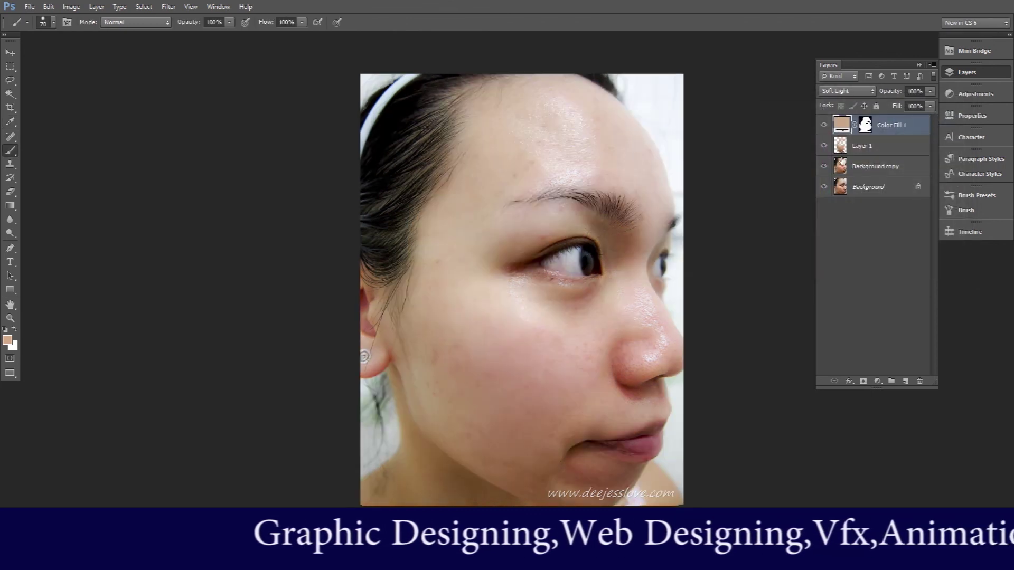
- Toggle Color Fill 1 and Layer 1 off and on to compare, then select the Spot Healing Brush
{"action": "left_click", "coordinate": [825, 126]}
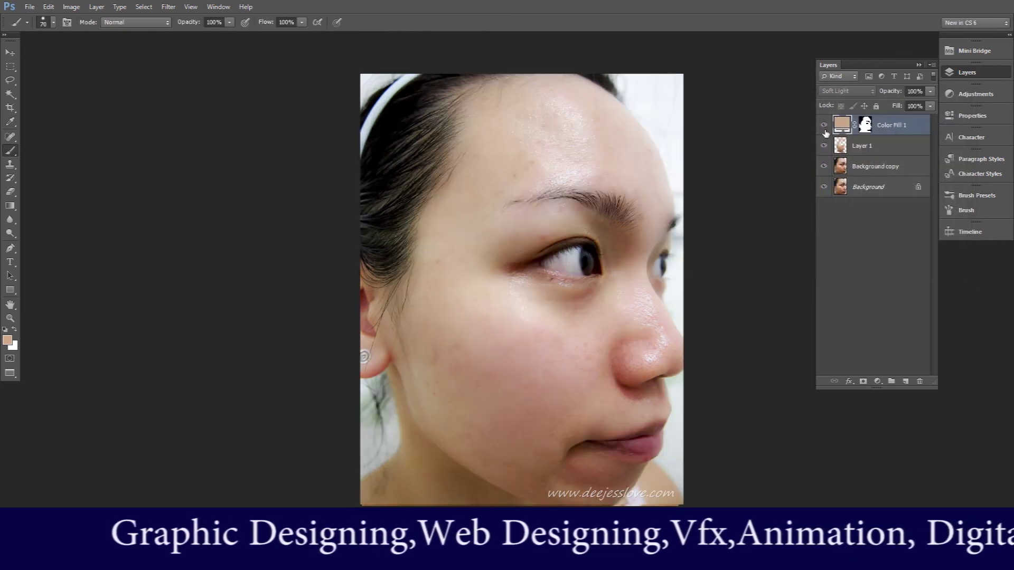
{"action": "left_click", "coordinate": [825, 146]}
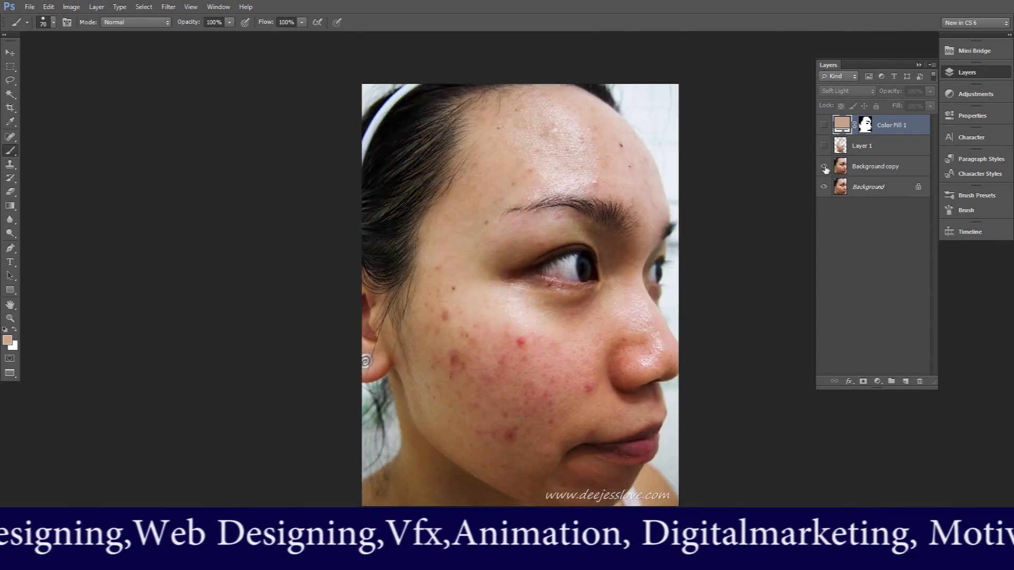
{"action": "left_click", "coordinate": [824, 147]}
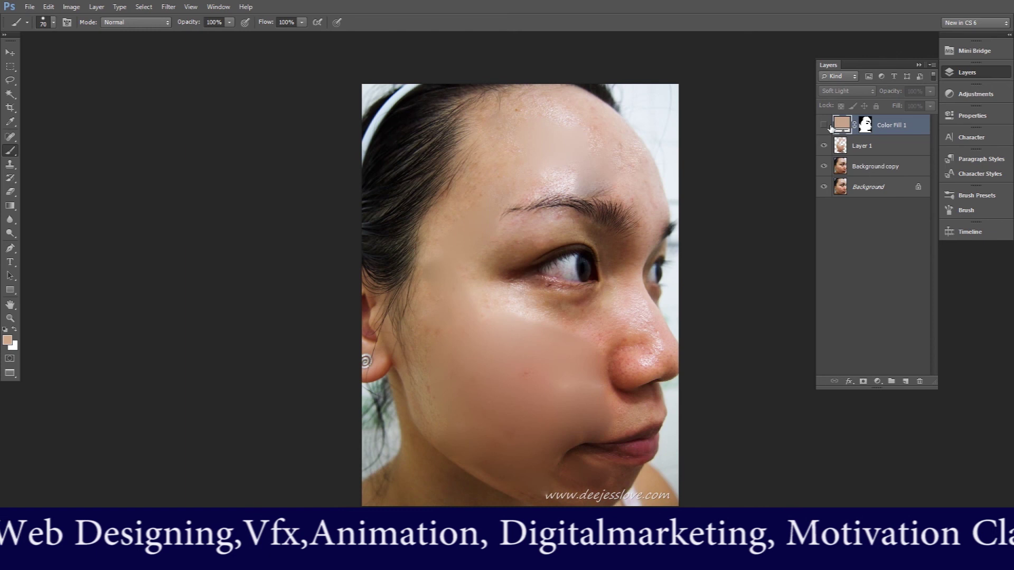
{"action": "left_click", "coordinate": [823, 125]}
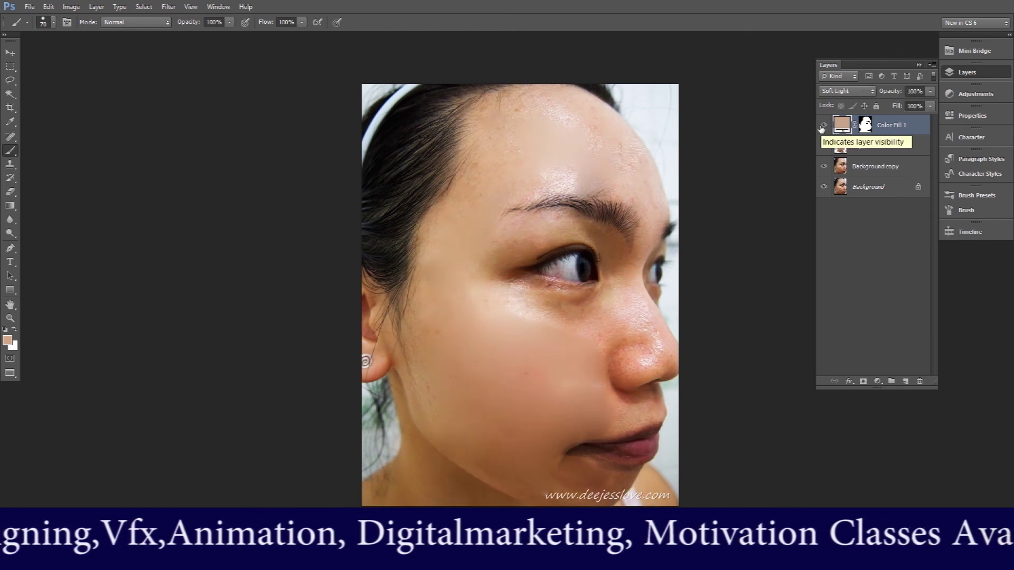
{"action": "left_click", "coordinate": [14, 143]}
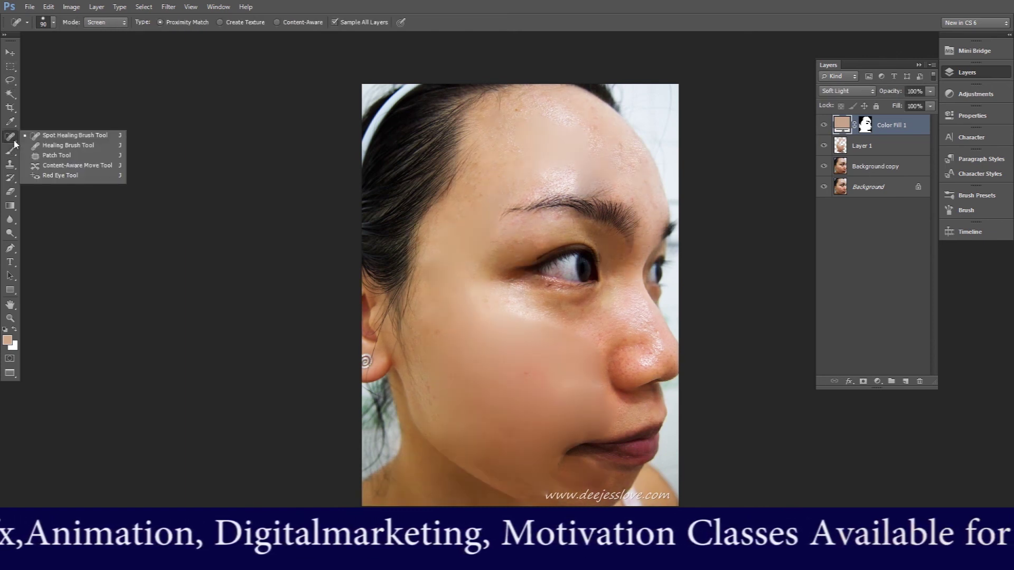